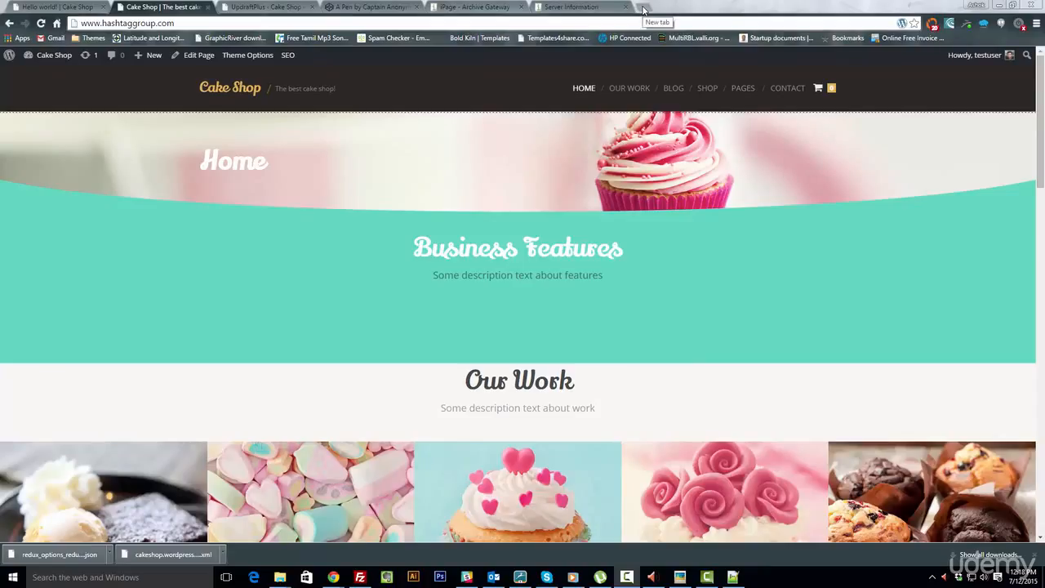
# Open the website mynolacademy.net in a new browser tab
pyautogui.click(643, 10)
pyautogui.write('mynolacademy.net')
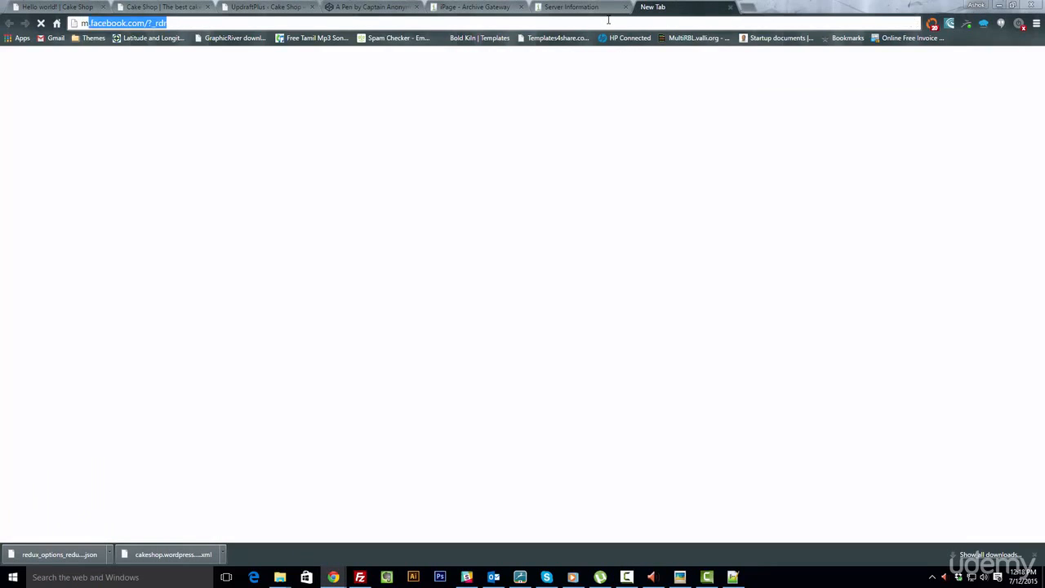
pyautogui.press('Return')
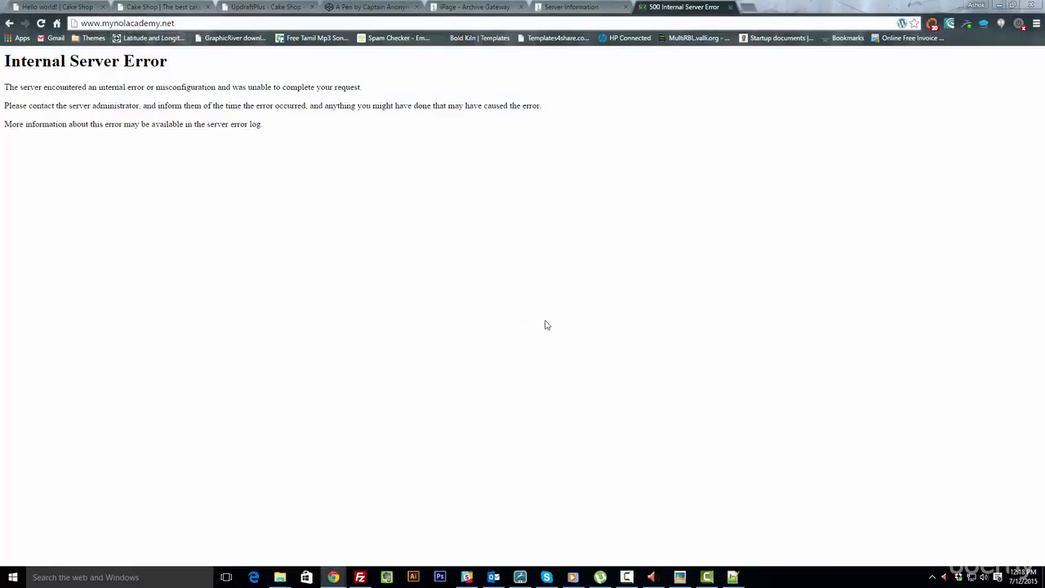
# Switch to FileZilla and open the remote wp-config.php for editing in Notepad++, reloading the modified copy
pyautogui.click(369, 581)
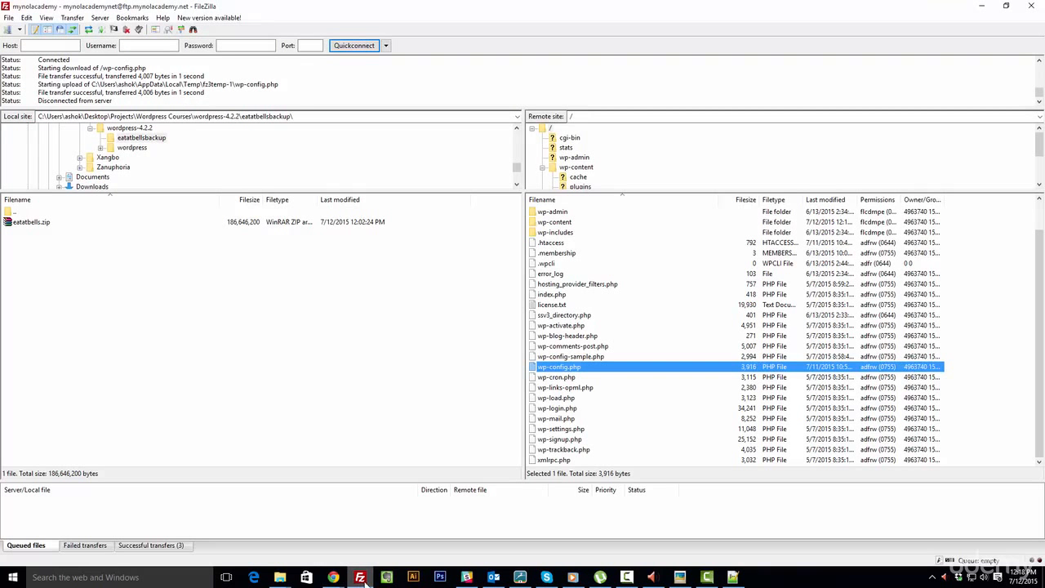
pyautogui.rightClick(565, 368)
pyautogui.click(585, 395)
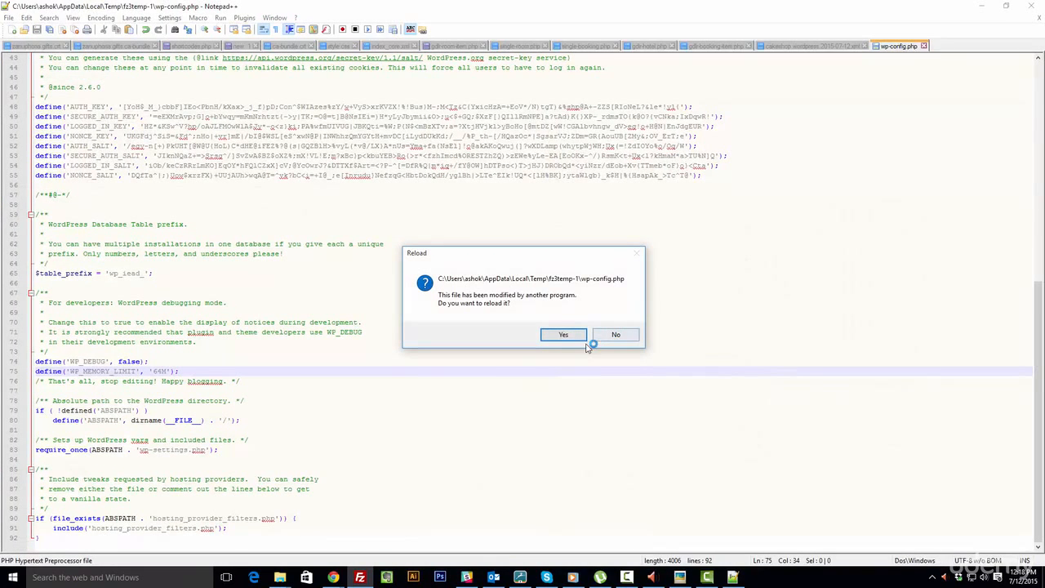
pyautogui.click(566, 335)
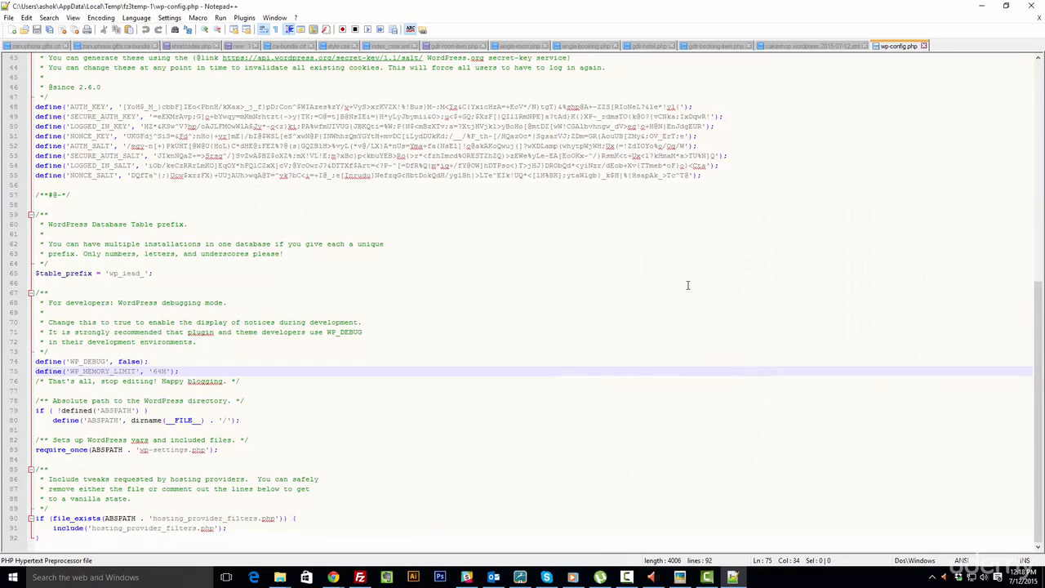
pyautogui.click(980, 11)
pyautogui.scroll(1, 594, 362)
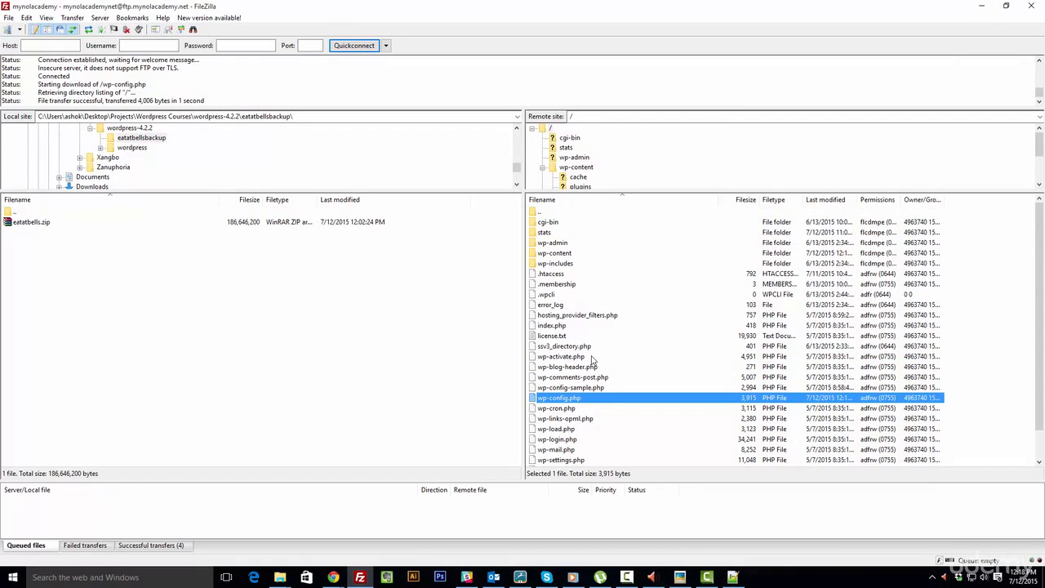
pyautogui.scroll(-1, 567, 261)
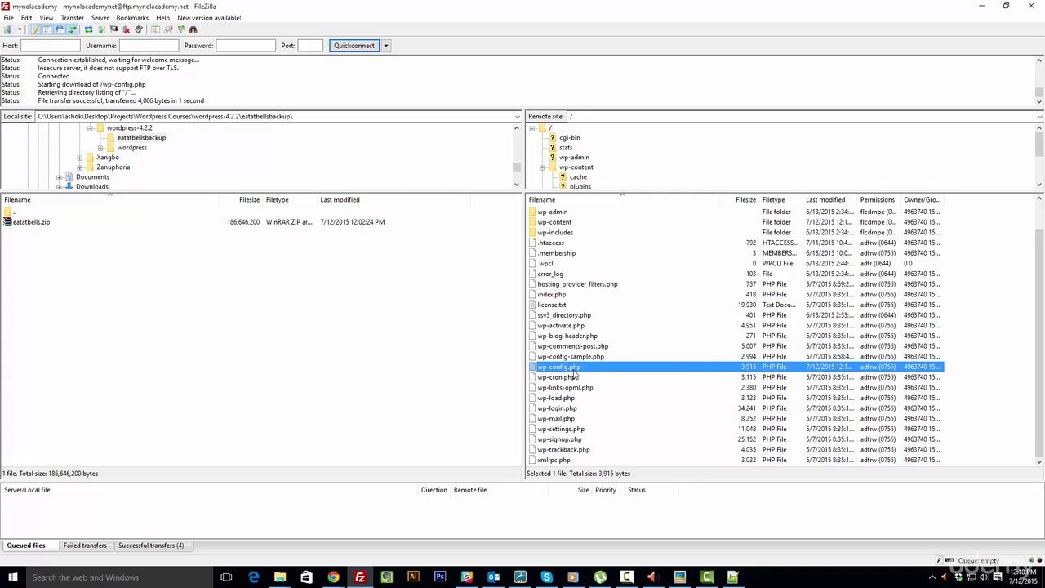
pyautogui.click(733, 577)
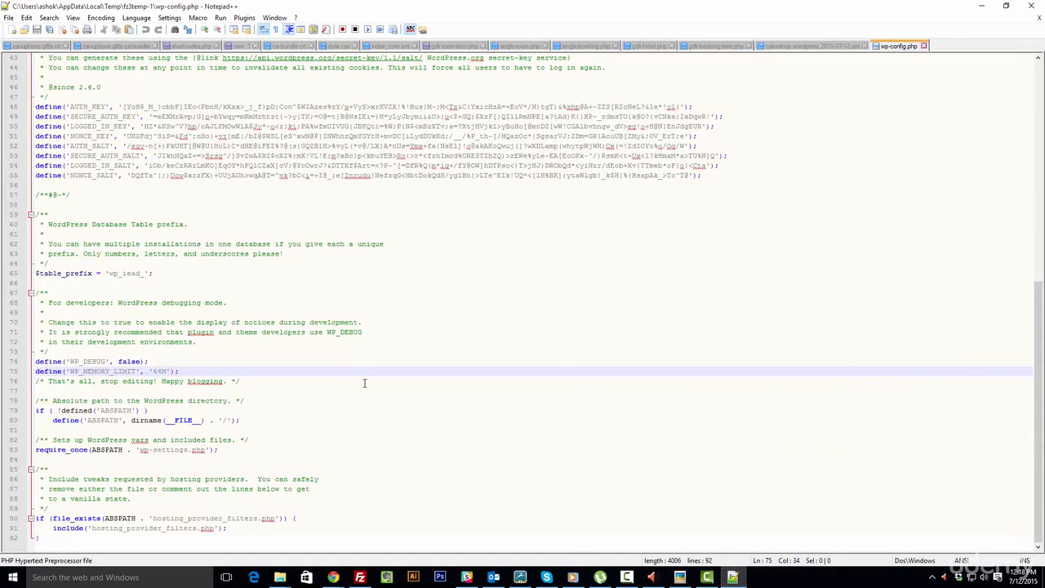
# Change the WP_DEBUG definition in wp-config.php to true
pyautogui.scroll(14, 364, 383)
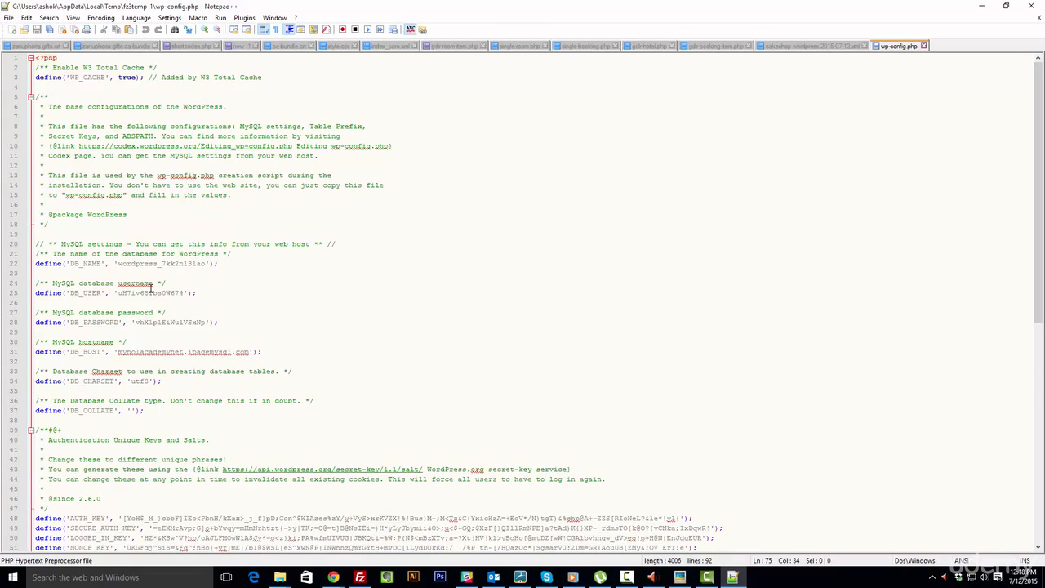
pyautogui.scroll(-14, 115, 323)
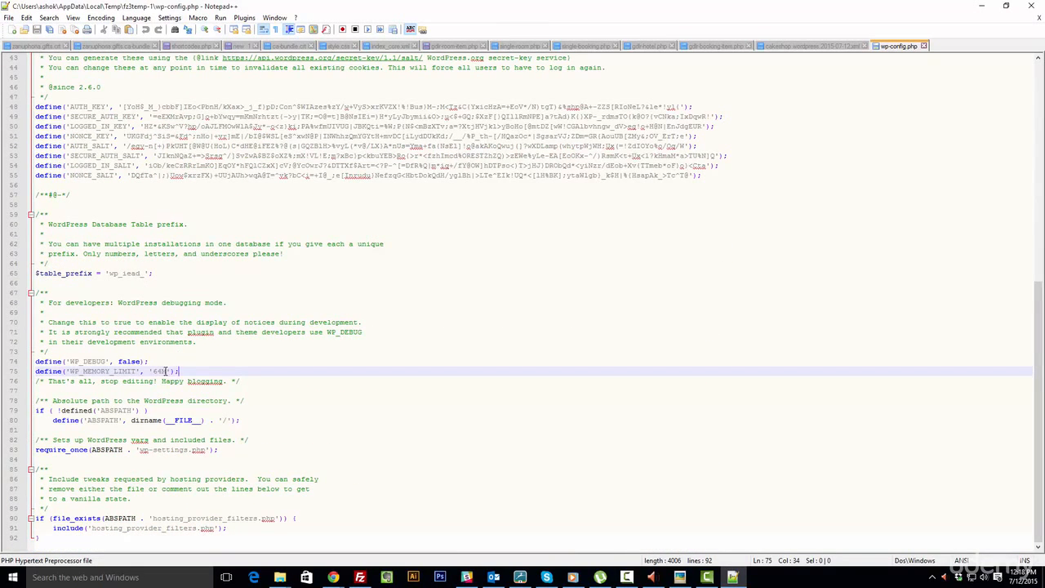
pyautogui.click(139, 364)
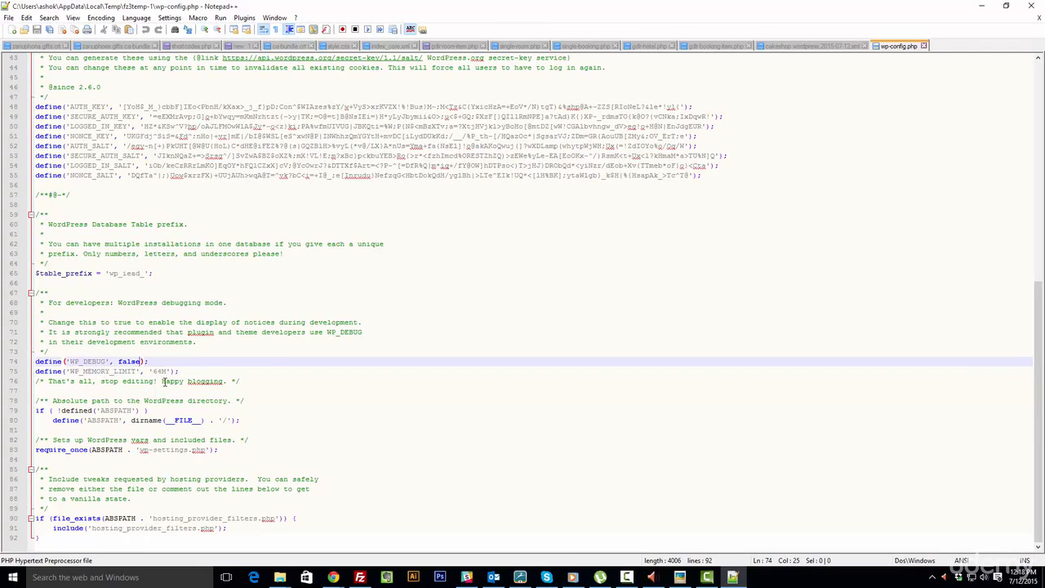
pyautogui.press('BackSpace')
pyautogui.press('BackSpace')
pyautogui.press('BackSpace')
pyautogui.press('BackSpace')
pyautogui.press('BackSpace')
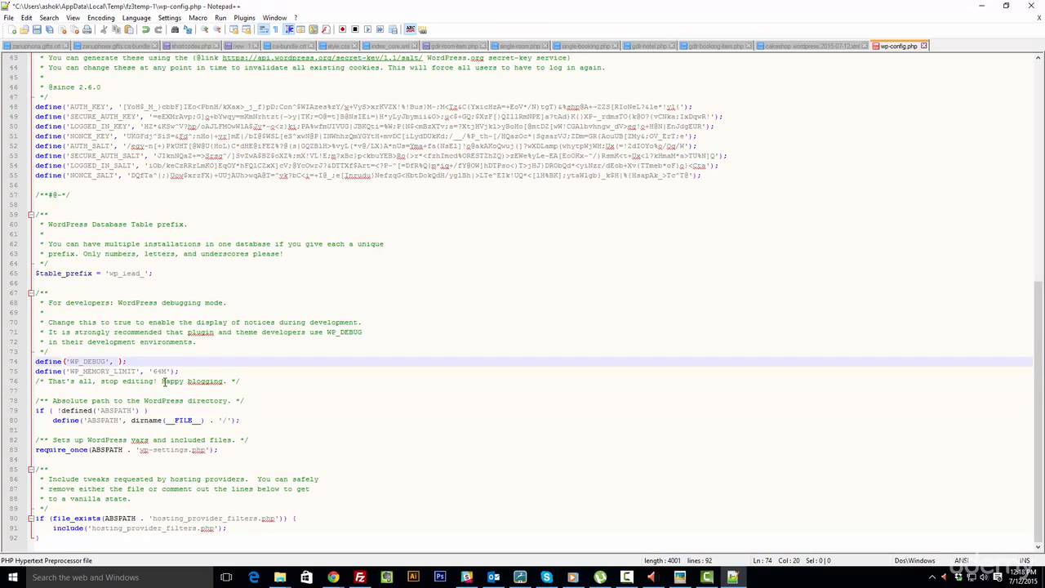
pyautogui.write('true')
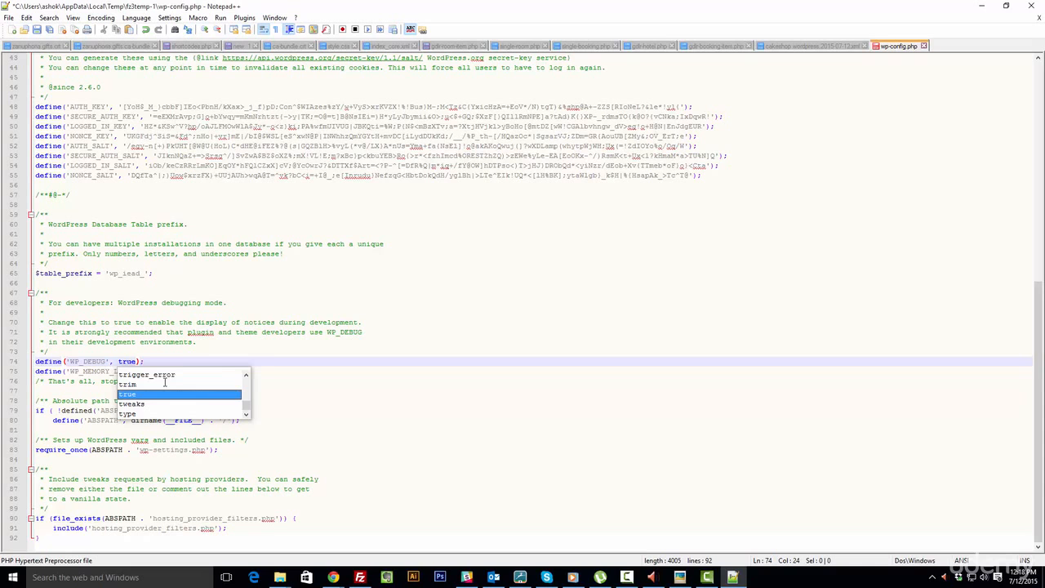
pyautogui.click(375, 373)
# Save wp-config.php with debugging enabled, close the editor and upload the file back to the server
pyautogui.hotkey('ctrl', 's')
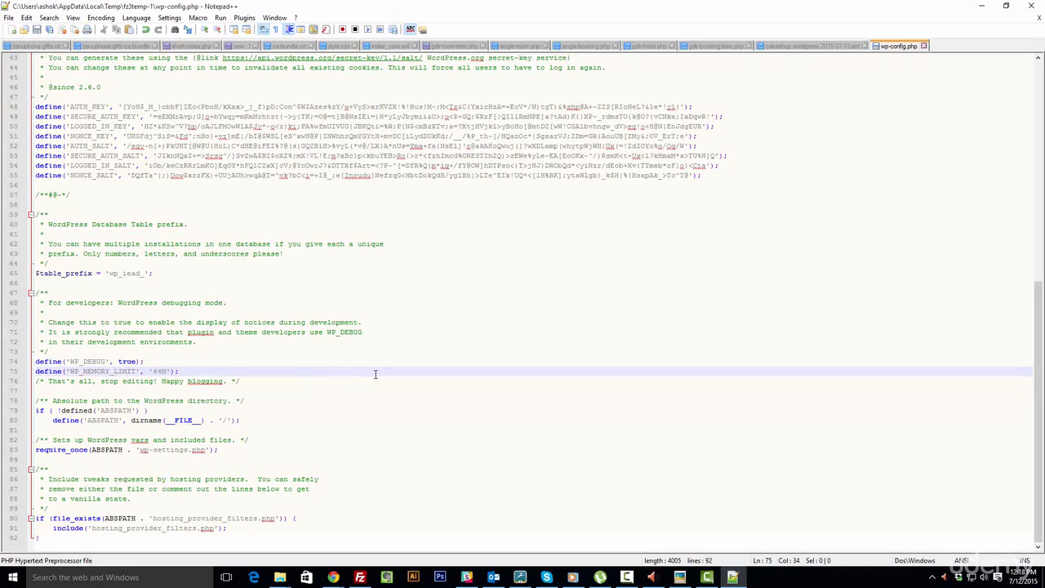
pyautogui.click(1038, 6)
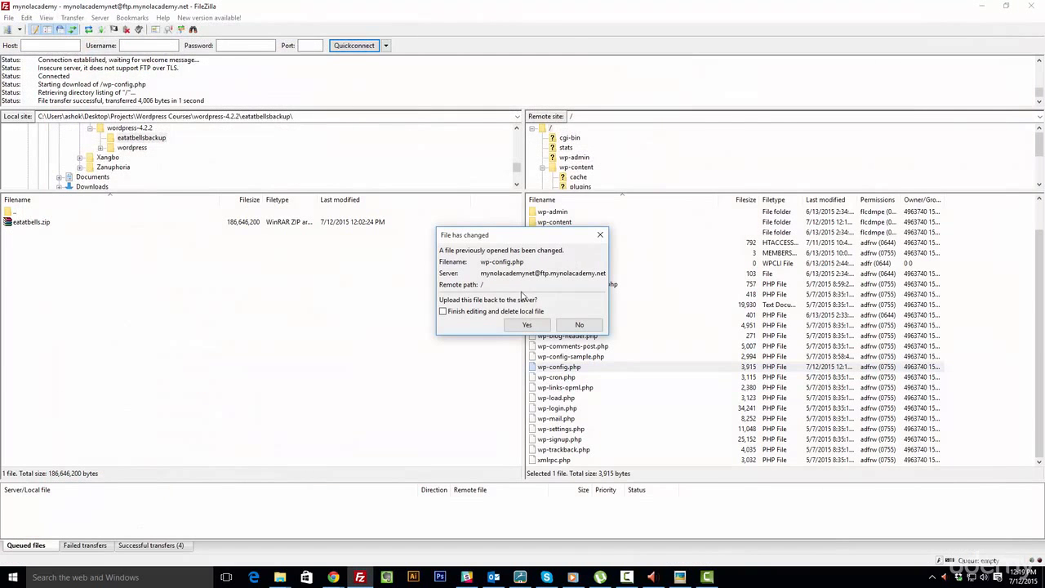
pyautogui.click(523, 325)
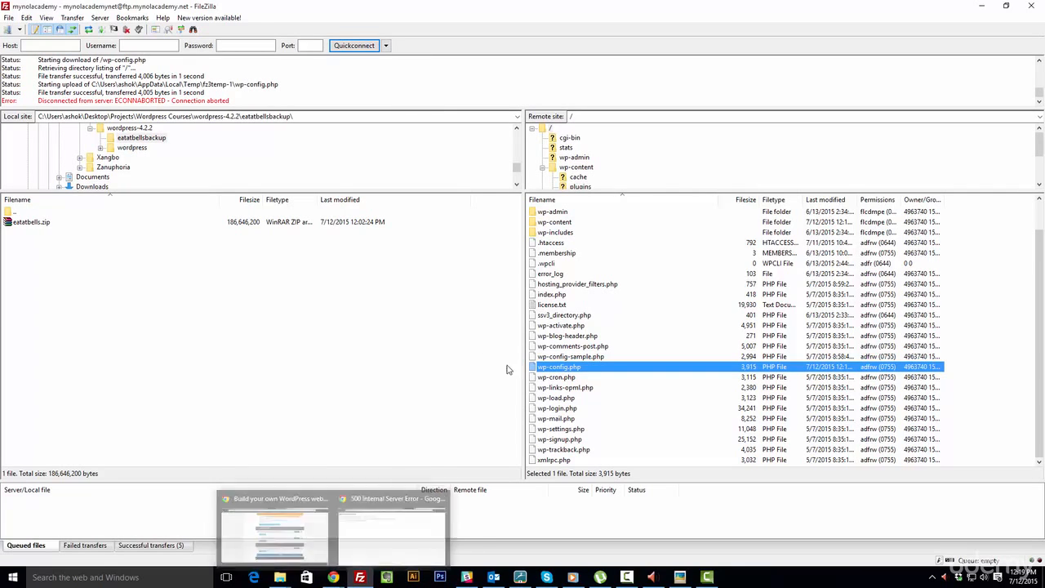
# Switch to Chrome, reload mynolacademy.net and highlight the error message on the page to read it
pyautogui.moveTo(333, 577)
pyautogui.click(384, 526)
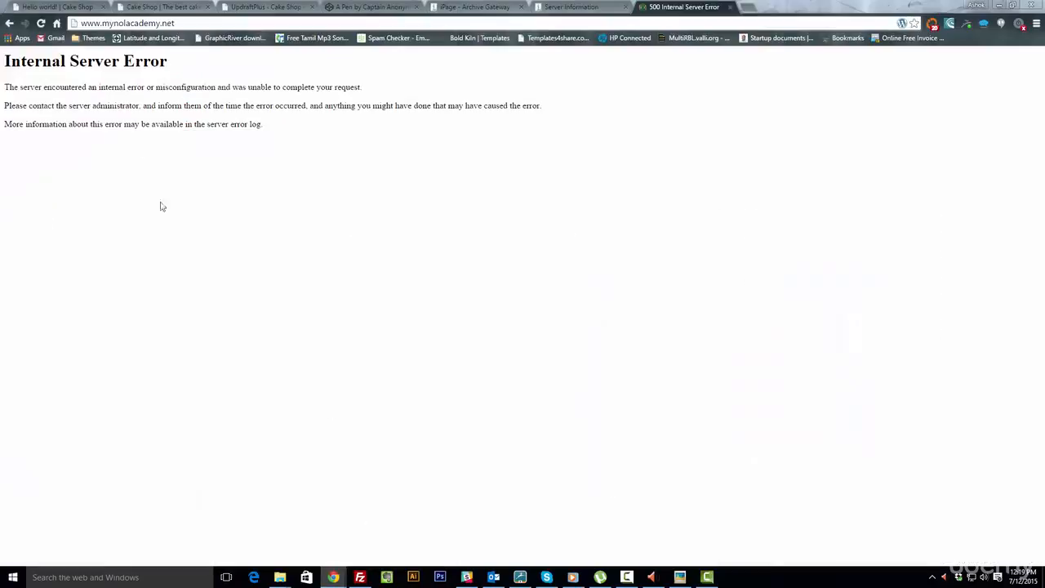
pyautogui.press('F5')
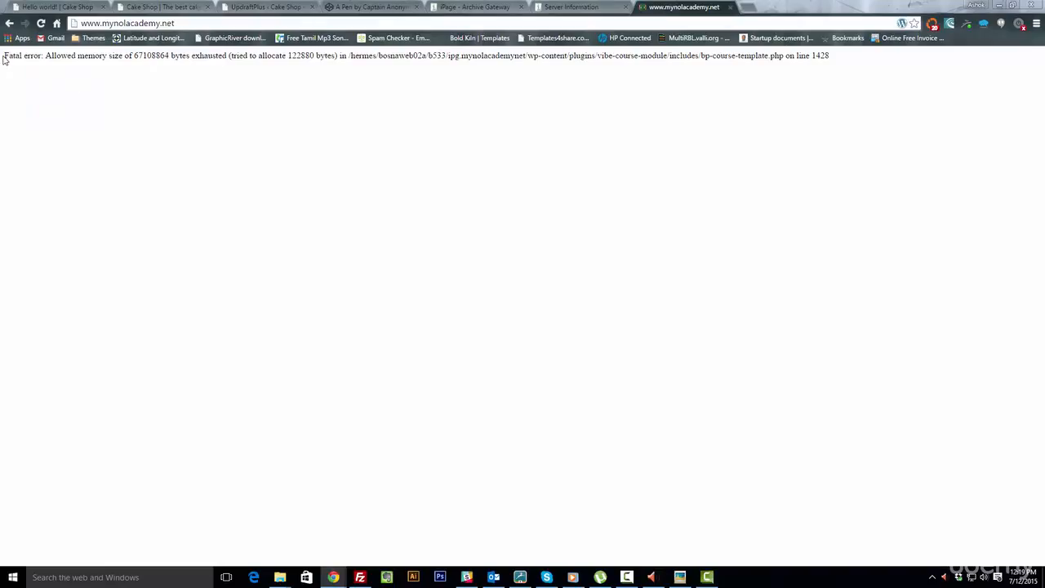
pyautogui.moveTo(5, 55); pyautogui.dragTo(830, 57)
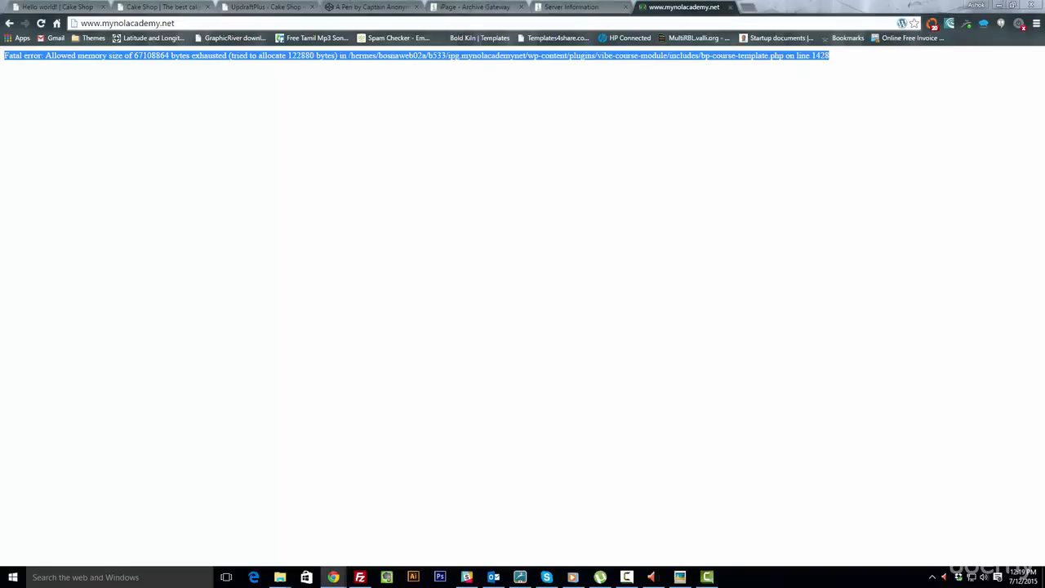
# Return to FileZilla and open wp-config.php from the server for editing again
pyautogui.click(359, 576)
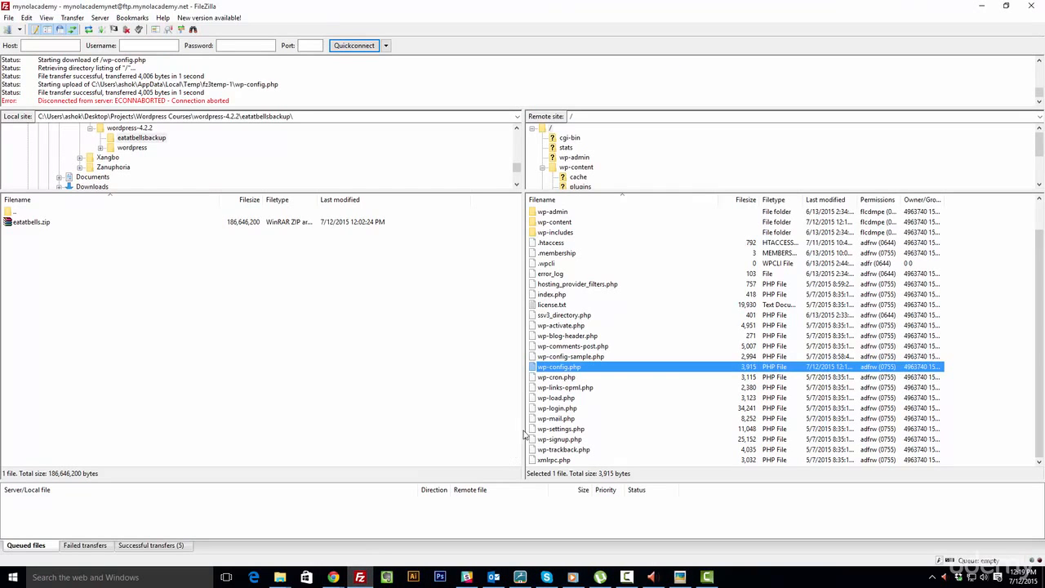
pyautogui.rightClick(558, 368)
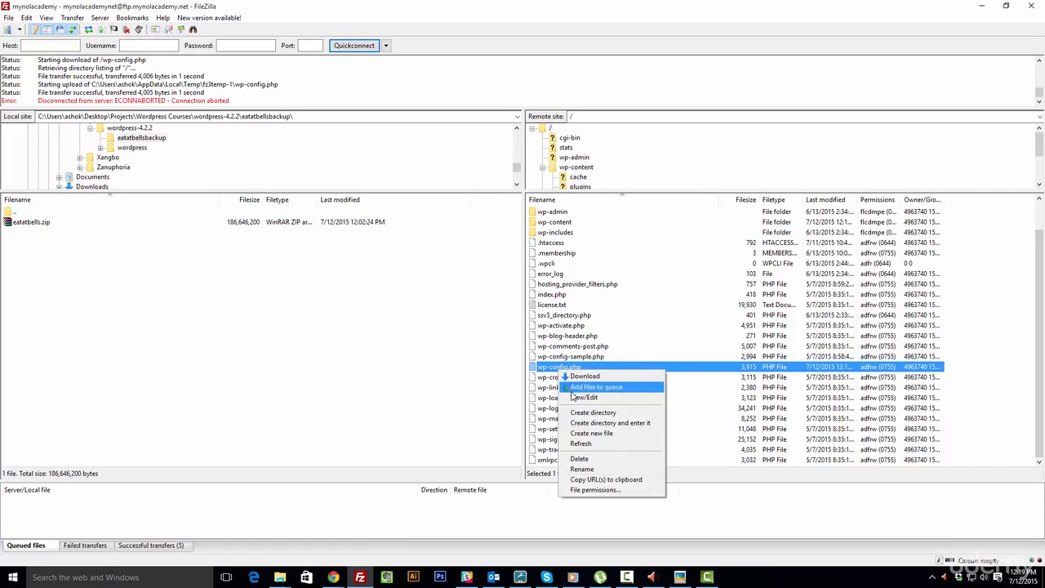
pyautogui.click(572, 387)
pyautogui.rightClick(570, 369)
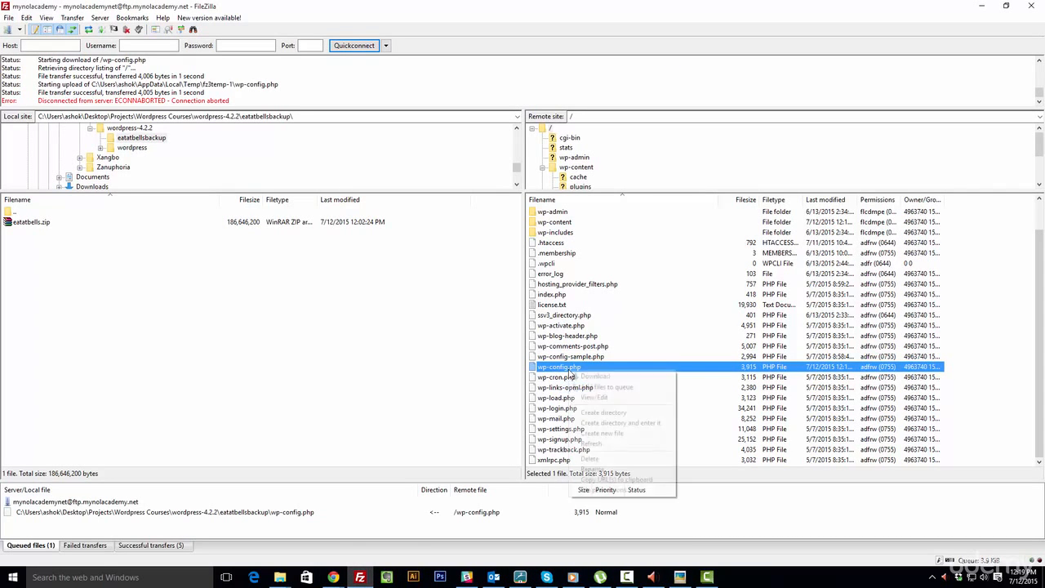
pyautogui.click(581, 398)
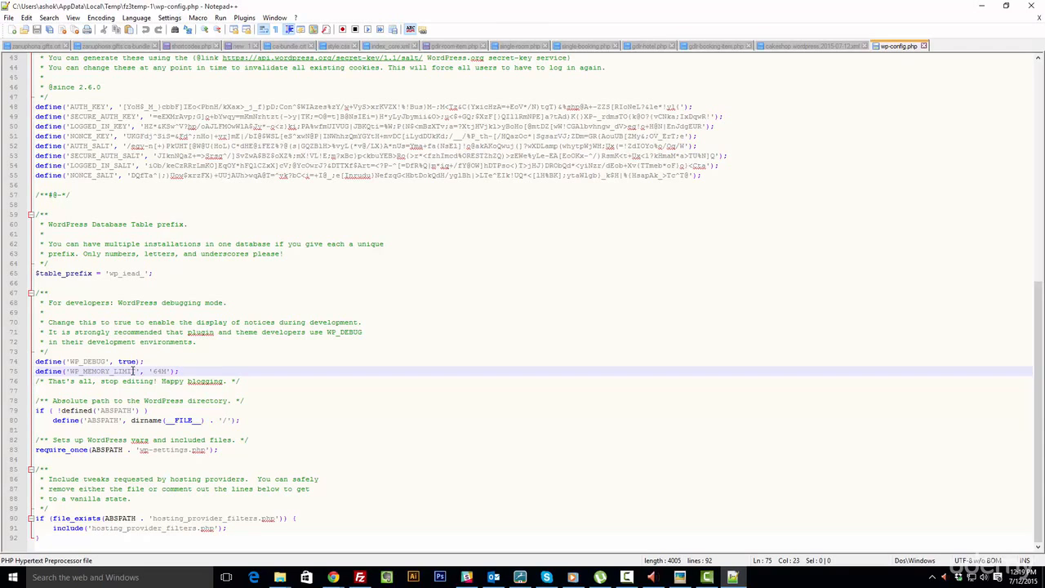
# Set the WP_MEMORY_LIMIT value in wp-config.php to 128M
pyautogui.click(36, 371)
pyautogui.click(159, 370)
pyautogui.press('BackSpace')
pyautogui.press('BackSpace')
pyautogui.write('128')
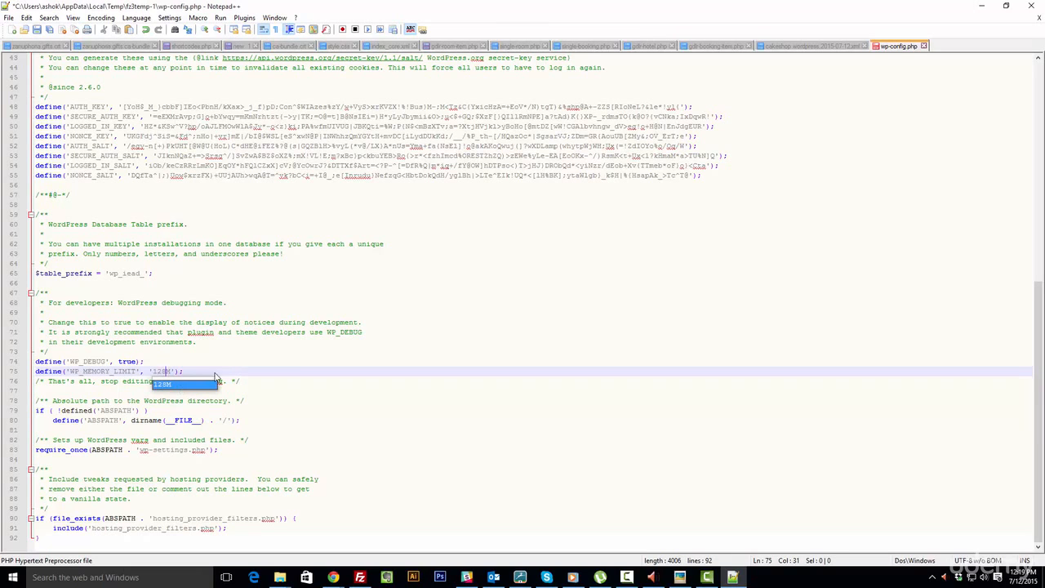
pyautogui.press('Escape')
pyautogui.click(292, 361)
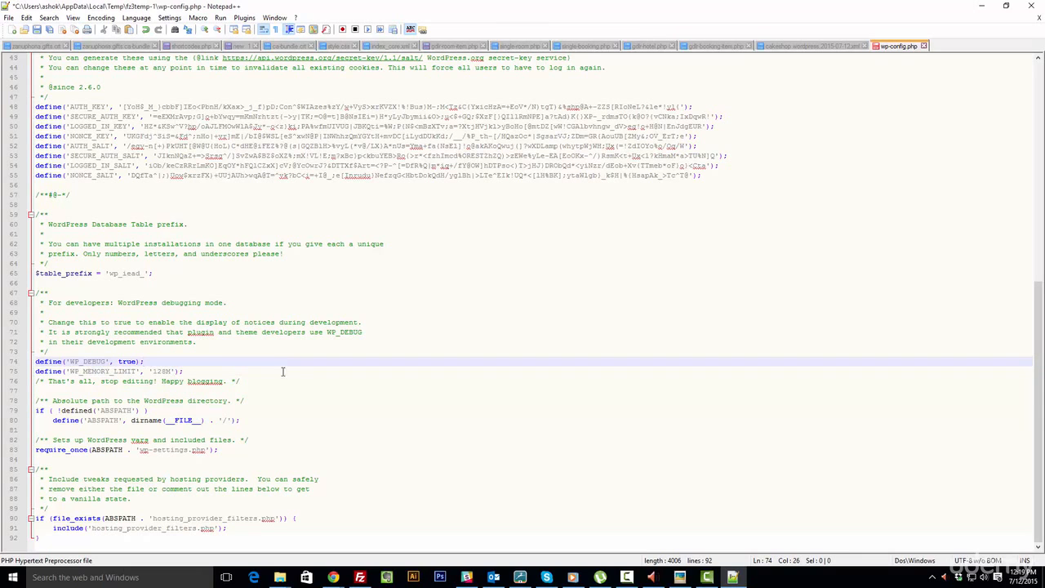
pyautogui.click(128, 370)
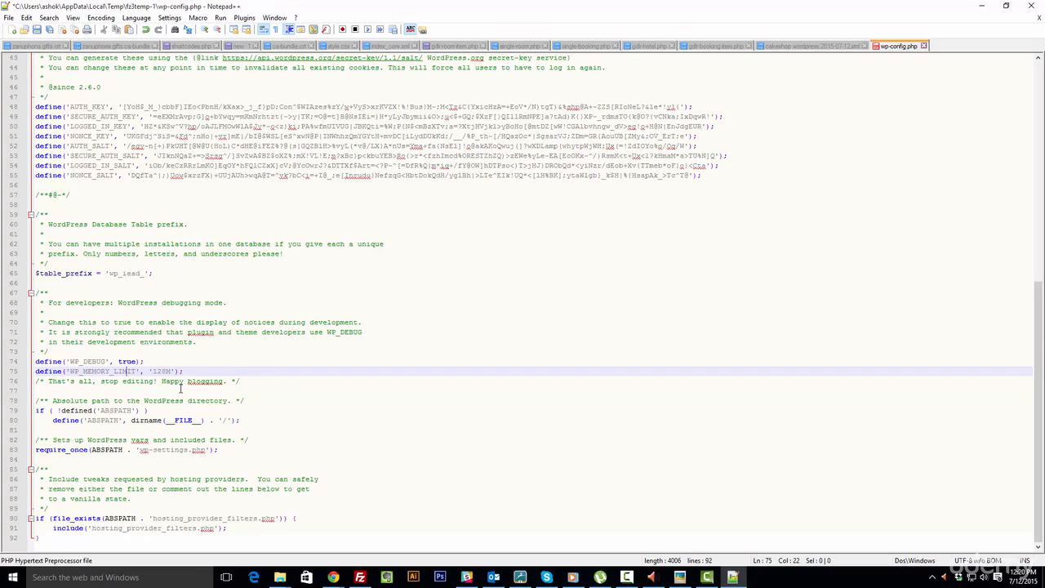
# Save wp-config.php with the new memory limit, close the editor and upload the file to the server
pyautogui.hotkey('ctrl', 's')
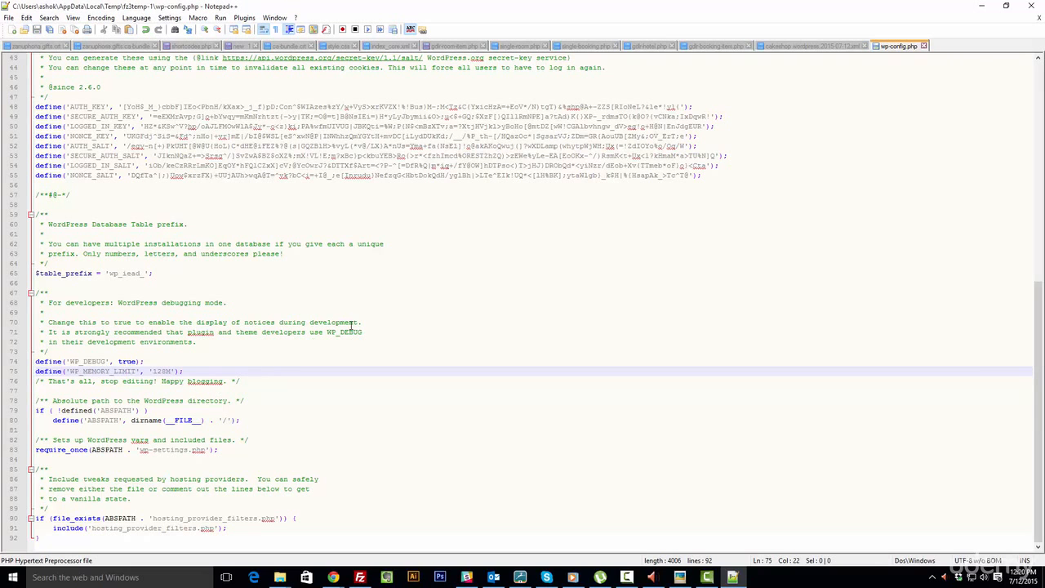
pyautogui.click(1022, 8)
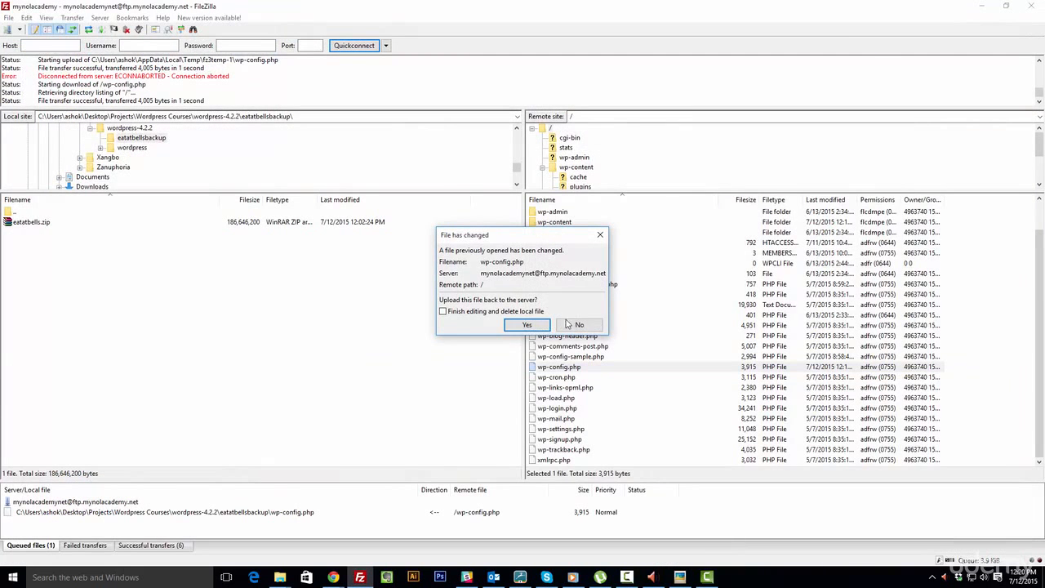
pyautogui.click(527, 325)
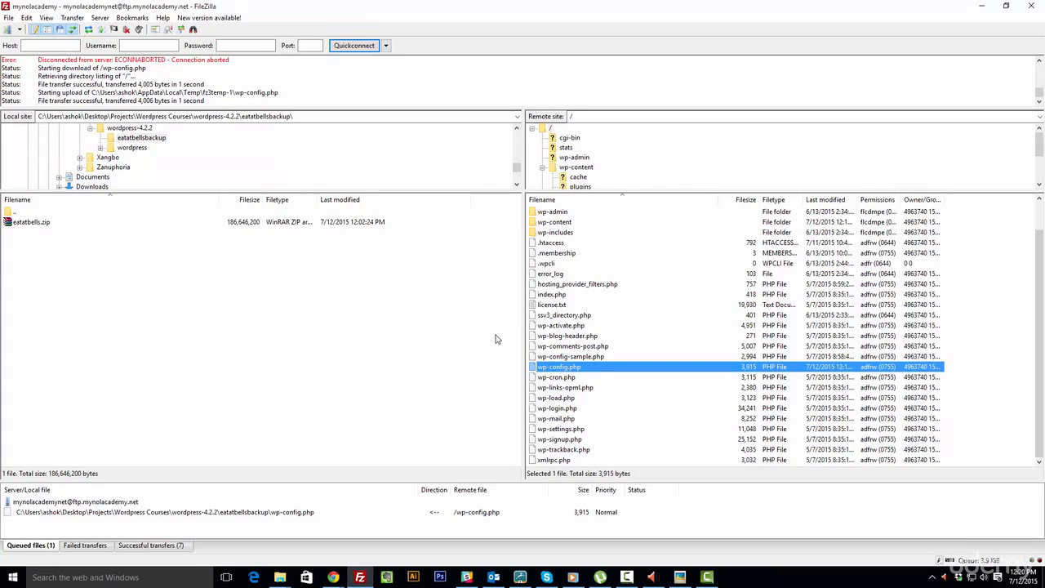
# Switch to Chrome, reload mynolacademy.net and examine the debug notices above the site header
pyautogui.click(333, 577)
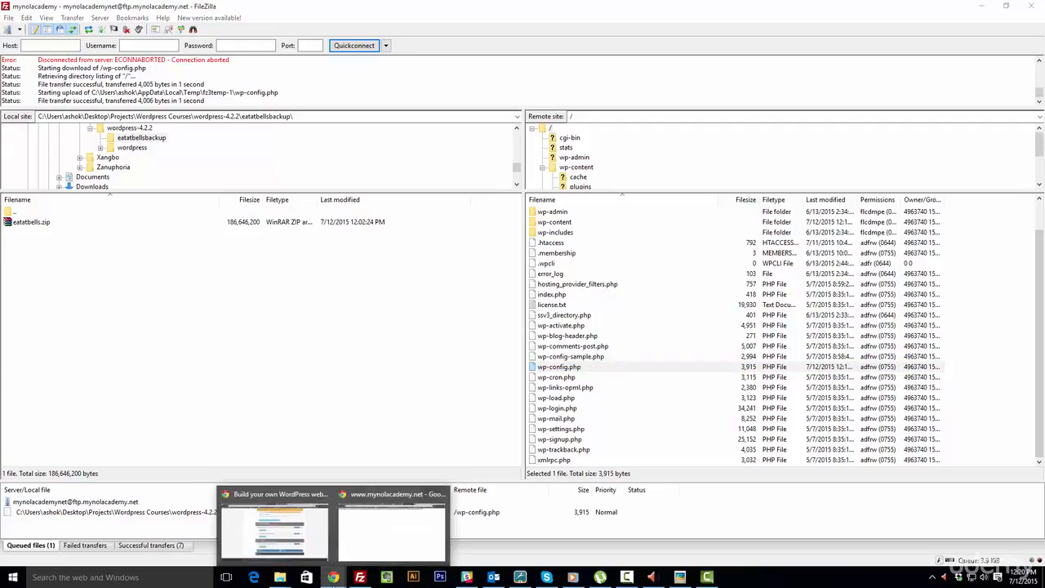
pyautogui.click(357, 530)
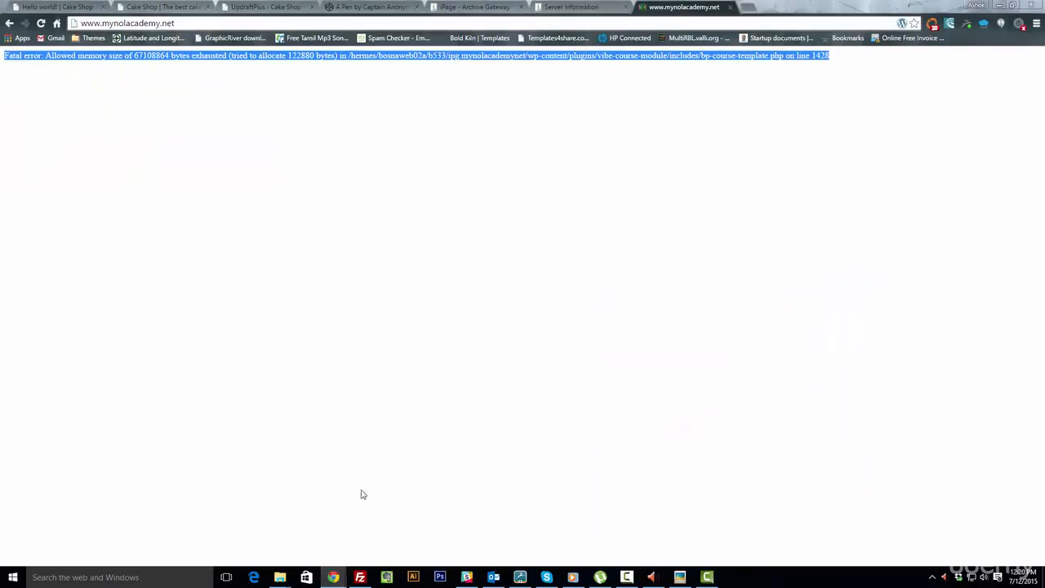
pyautogui.click(40, 23)
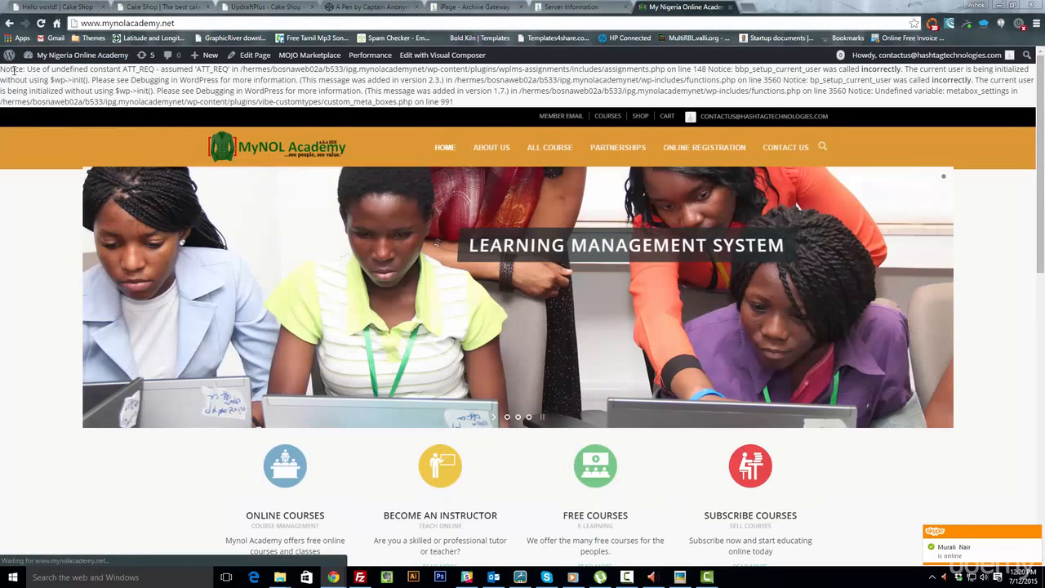
pyautogui.moveTo(3, 69); pyautogui.dragTo(466, 99)
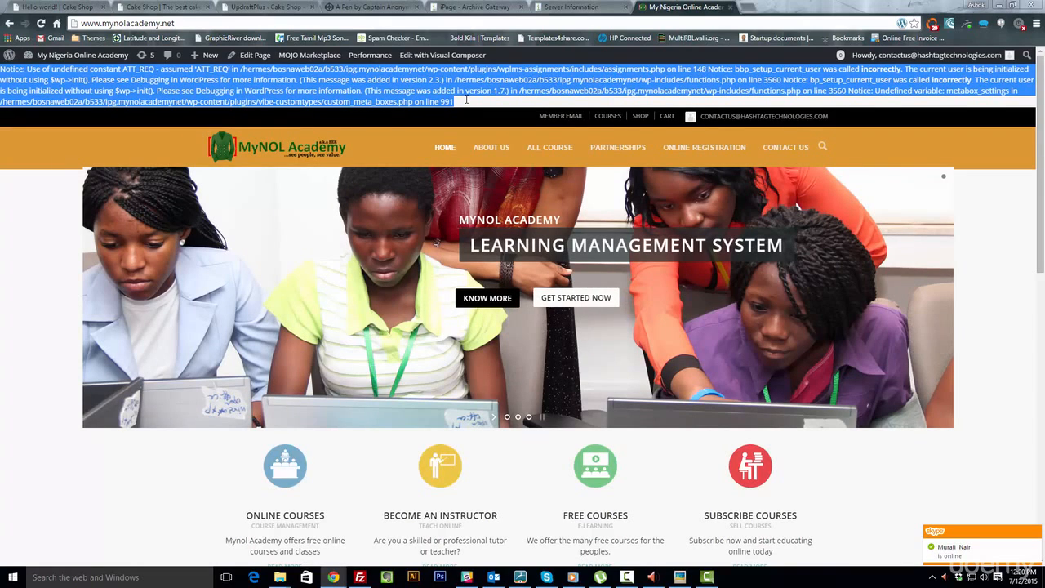
pyautogui.click(466, 99)
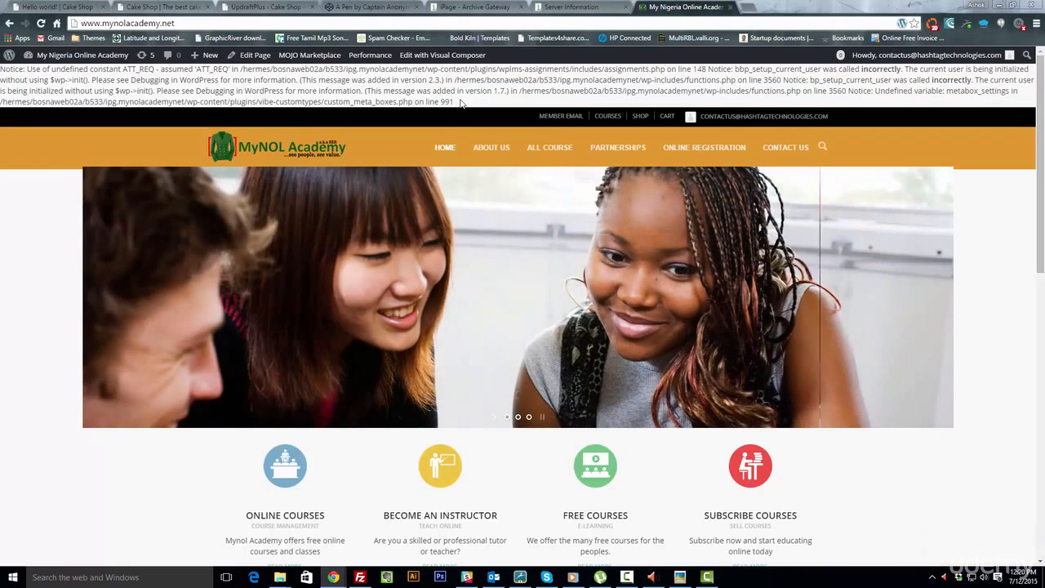
pyautogui.moveTo(462, 104); pyautogui.dragTo(304, 80)
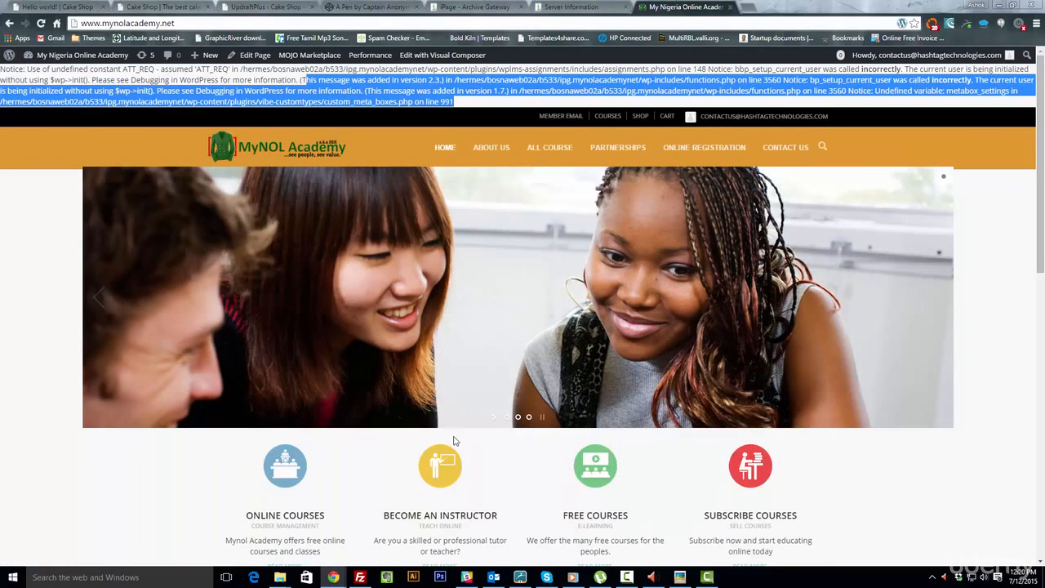
# Switch to FileZilla, open wp-config.php from the server for editing and set WP_DEBUG to false
pyautogui.click(360, 577)
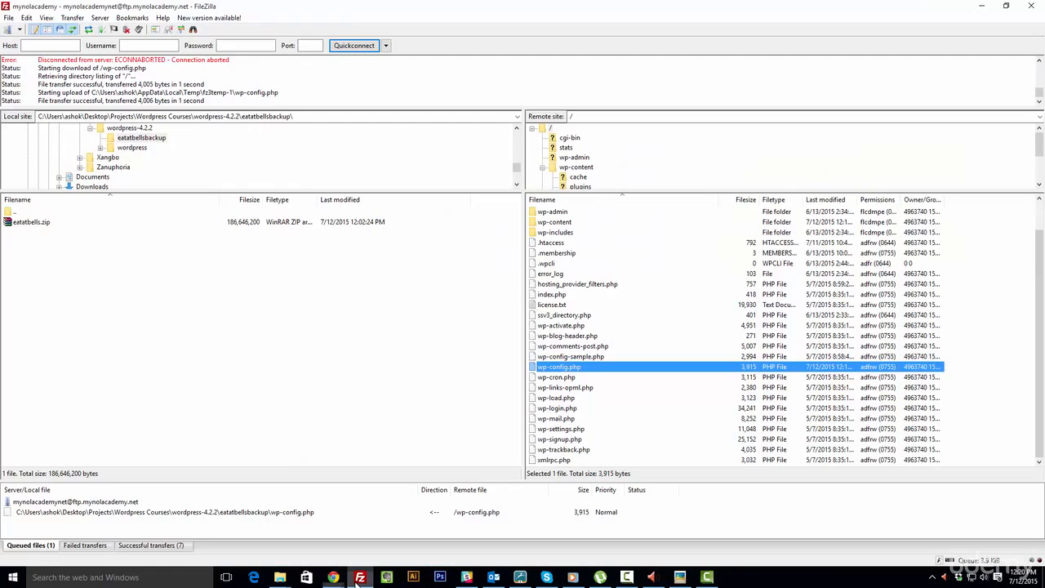
pyautogui.rightClick(551, 368)
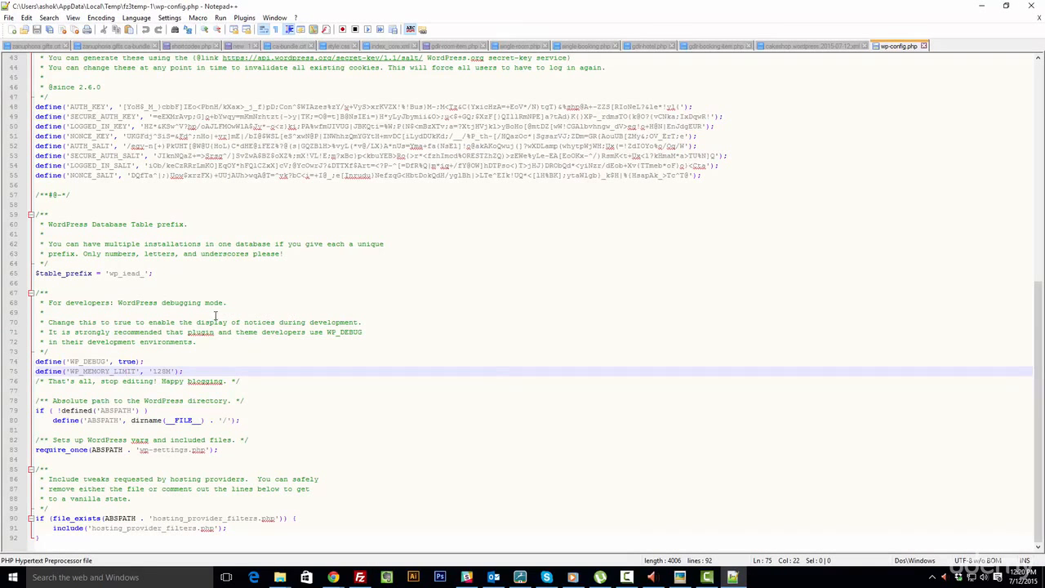
pyautogui.click(136, 360)
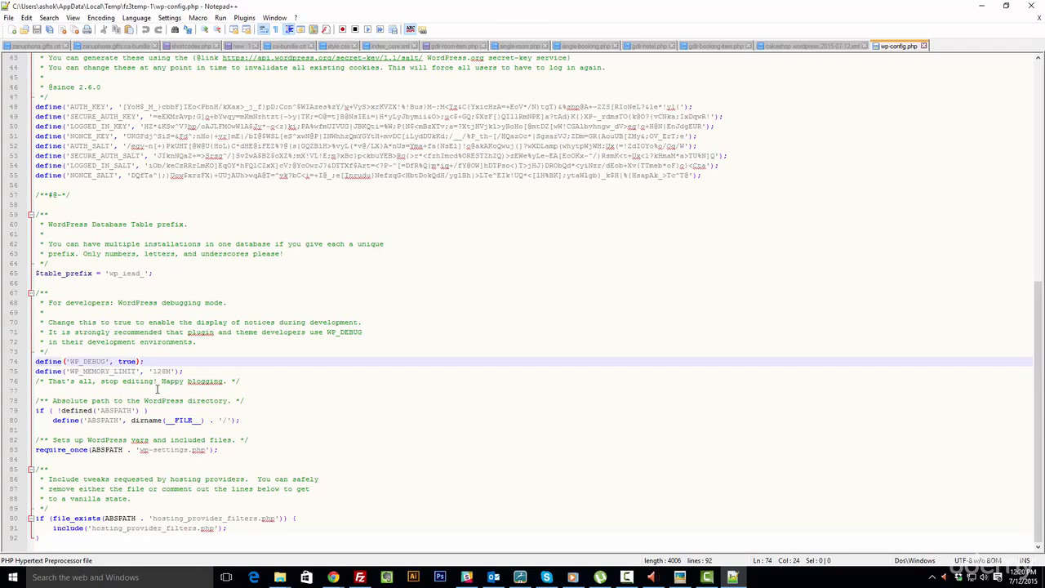
pyautogui.press('BackSpace')
pyautogui.press('BackSpace')
pyautogui.press('BackSpace')
pyautogui.press('BackSpace')
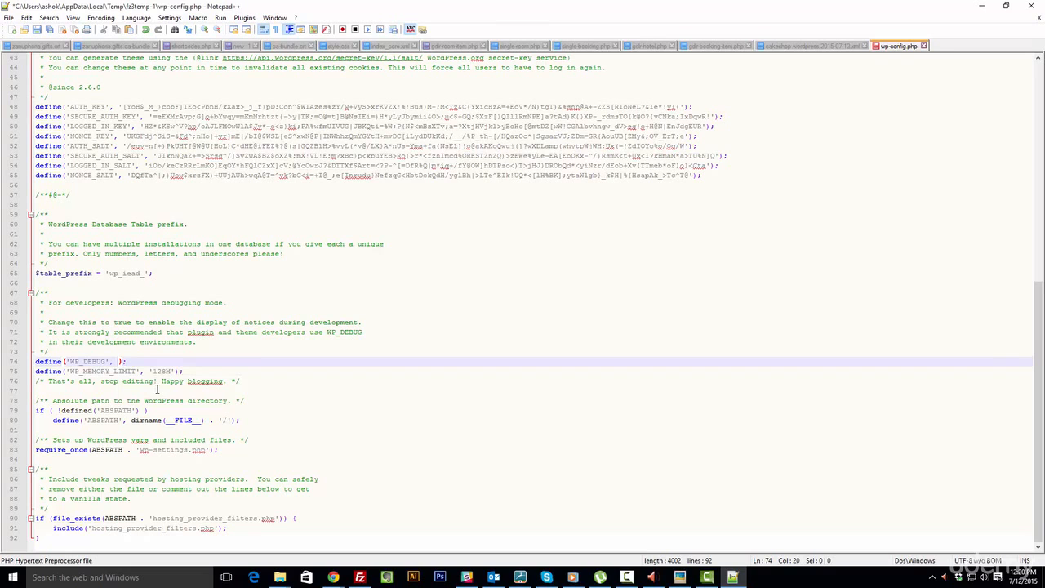
pyautogui.write('false')
pyautogui.click(461, 328)
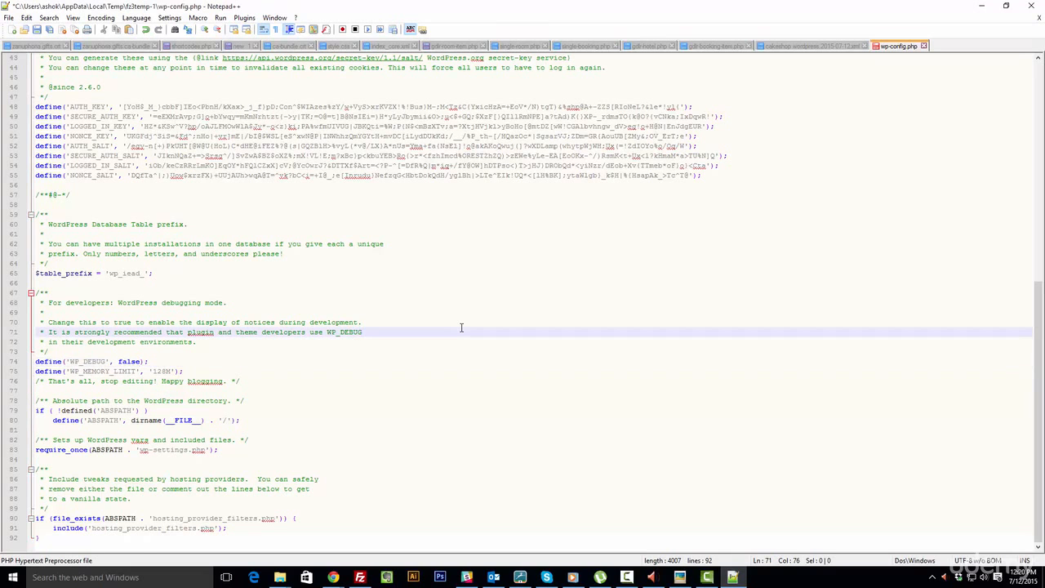
# Save wp-config.php with debugging turned off, close the editor and upload the changed file to the server
pyautogui.hotkey('ctrl', 's')
pyautogui.click(1037, 6)
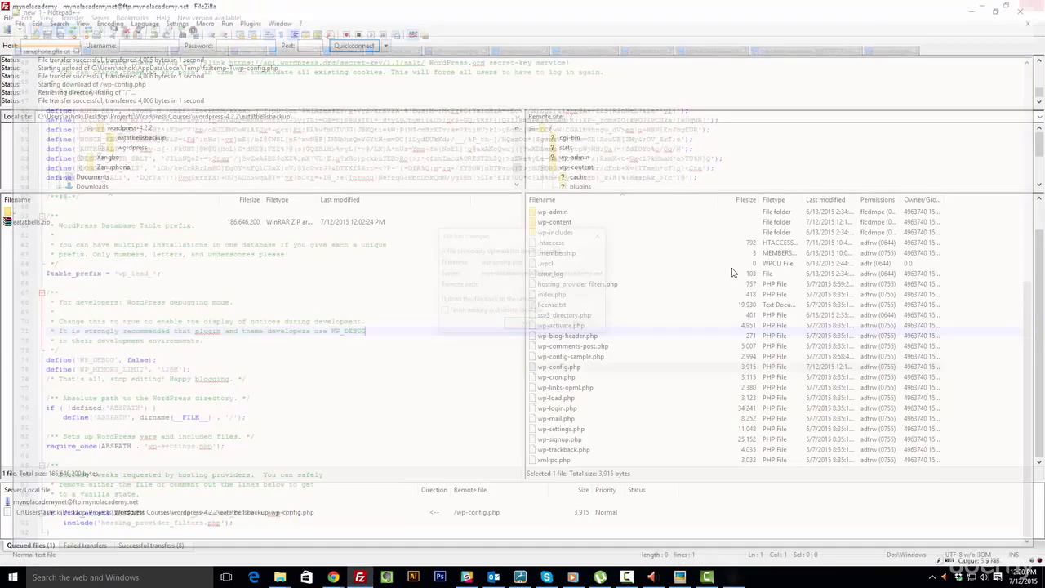
pyautogui.click(518, 324)
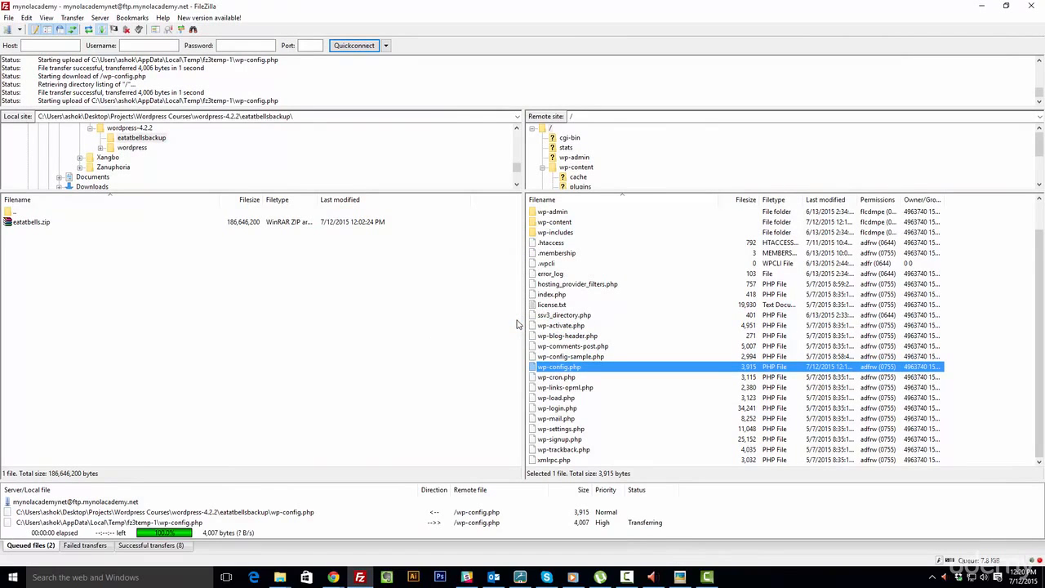
# Switch to Chrome and reload mynolacademy.net to check the page with debugging turned off
pyautogui.click(333, 578)
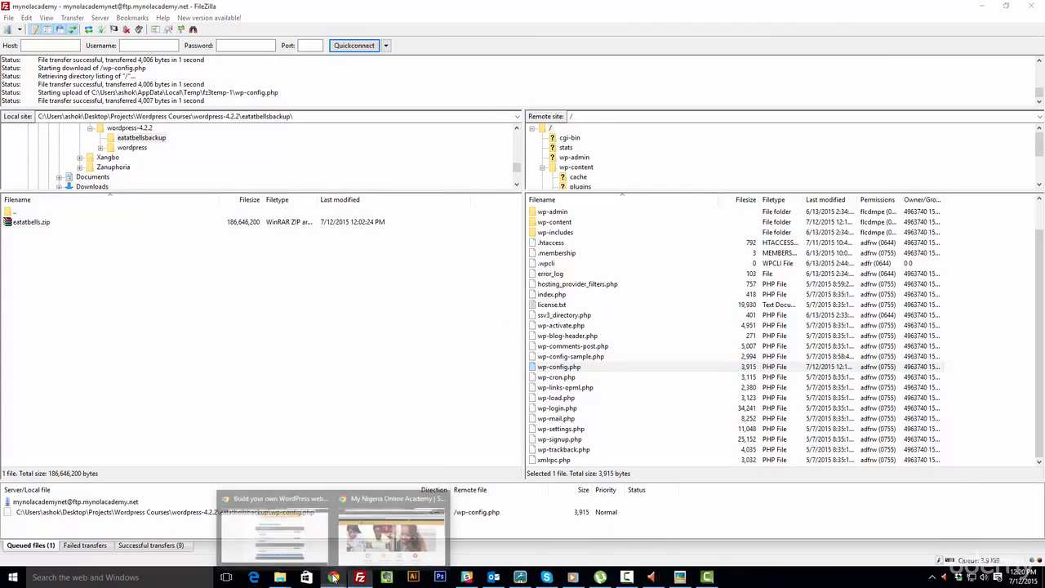
pyautogui.click(391, 529)
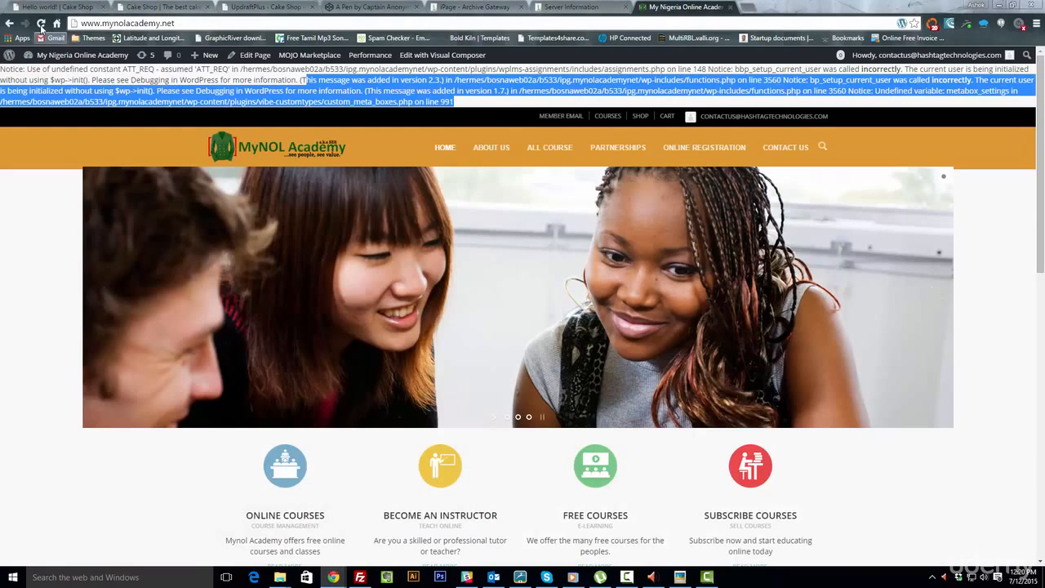
pyautogui.press('F5')
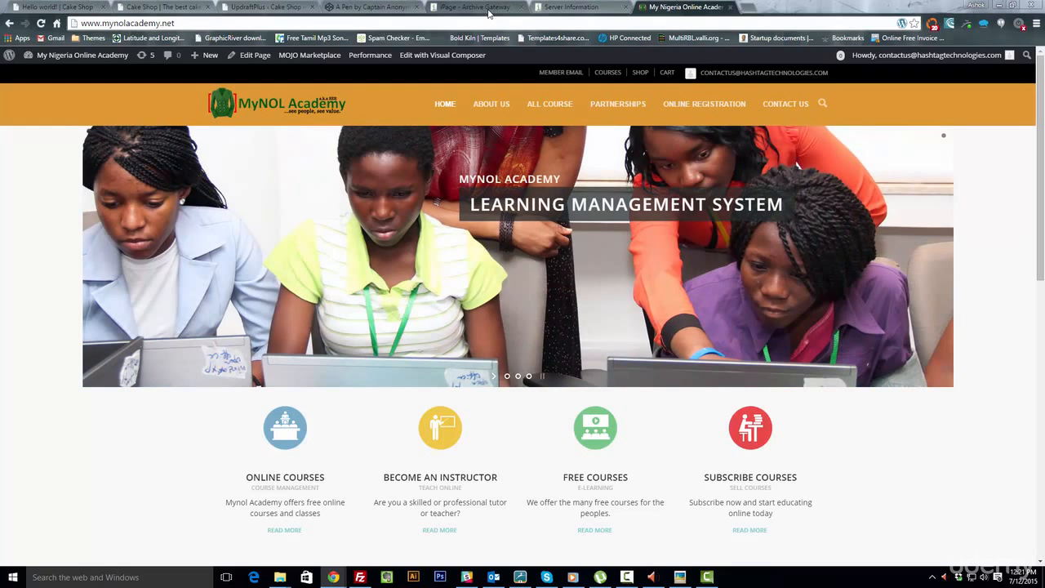
# Return to FileZilla and open the wp-content/plugins folder on the remote site
pyautogui.click(359, 577)
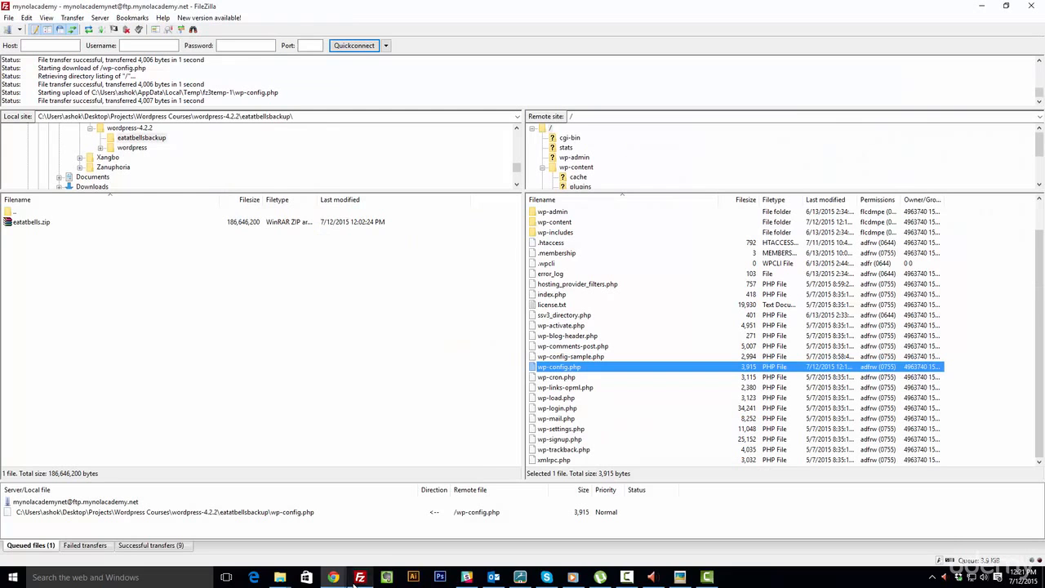
pyautogui.doubleClick(554, 223)
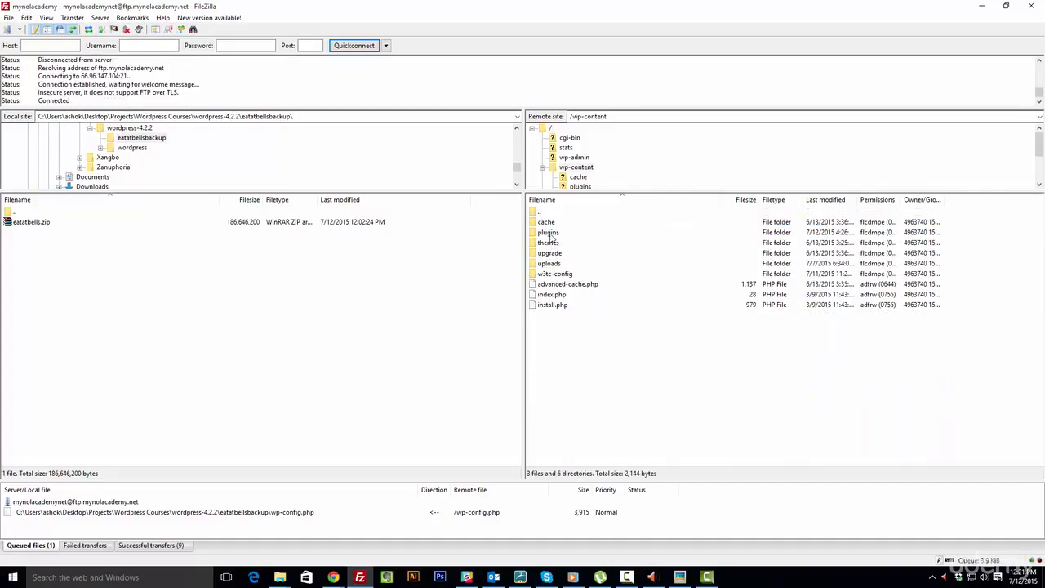
pyautogui.doubleClick(550, 236)
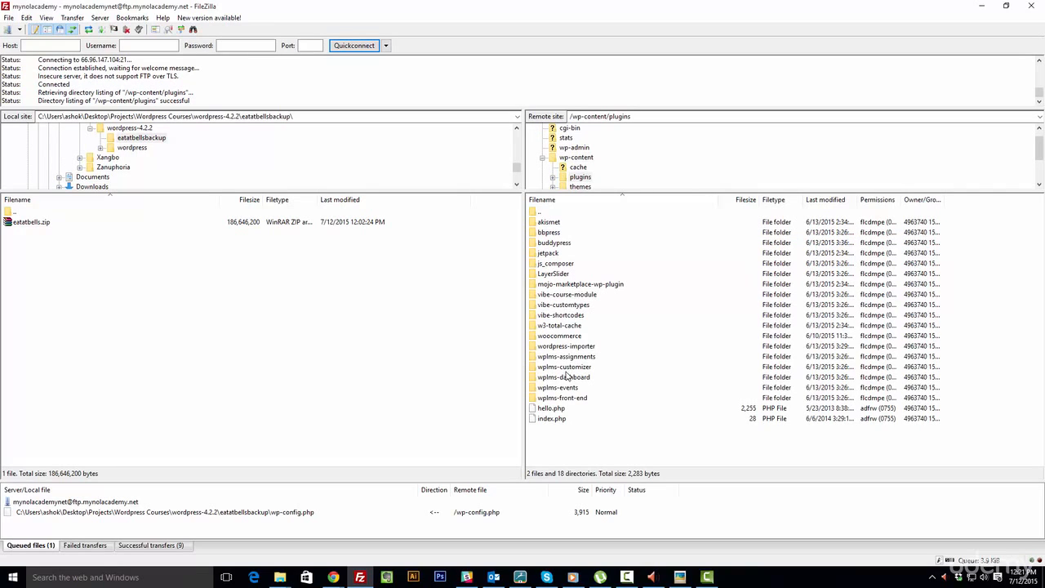
pyautogui.click(573, 298)
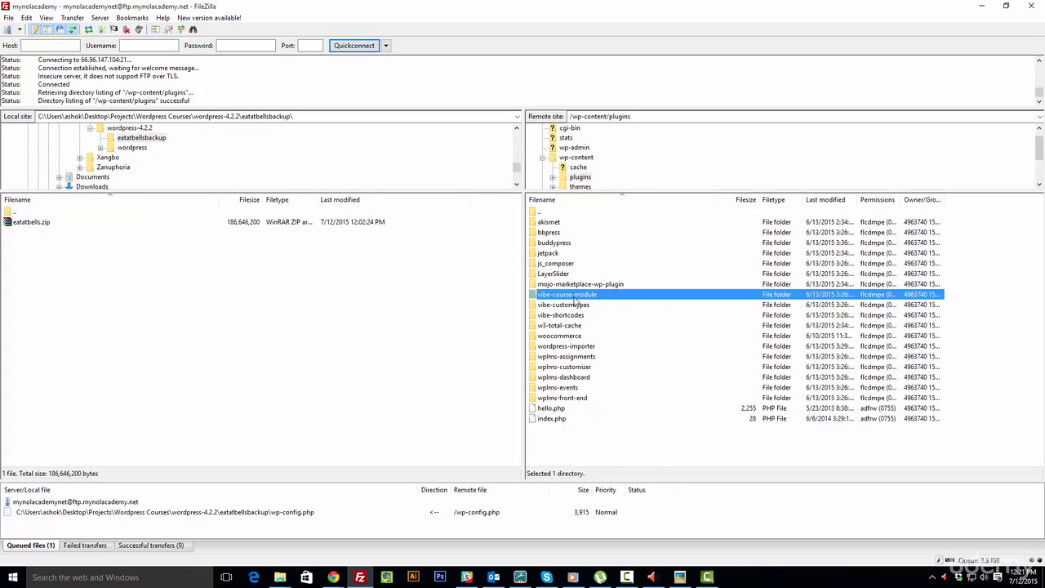
pyautogui.click(573, 296)
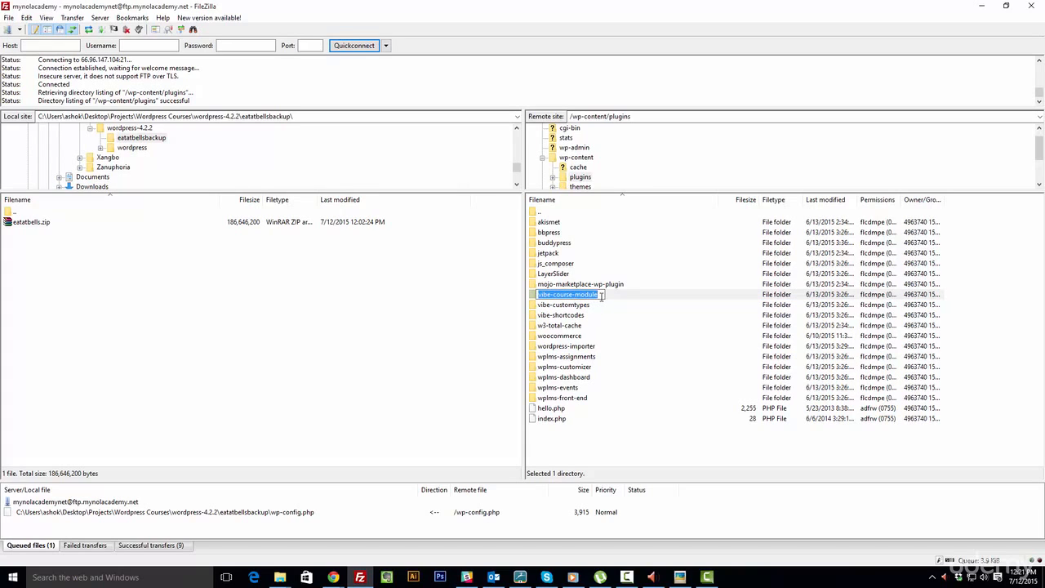
pyautogui.click(601, 297)
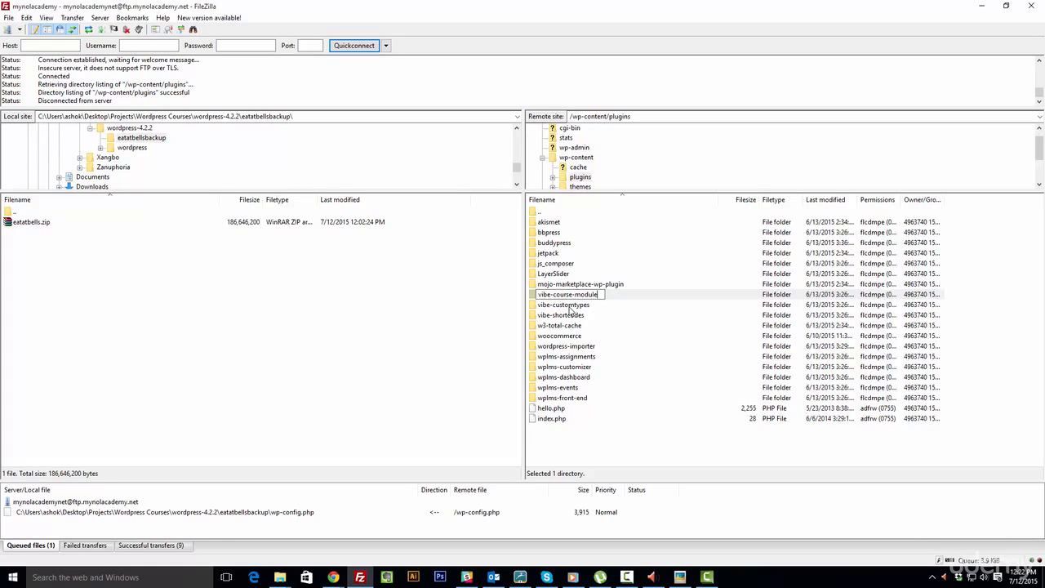
pyautogui.click(570, 307)
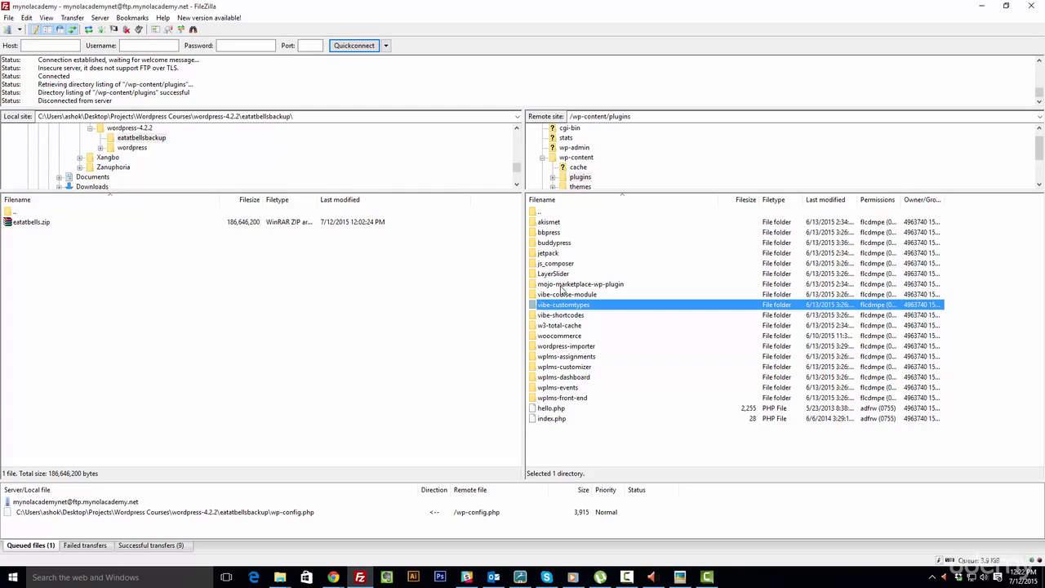
# Switch to the Cake Shop home page in Chrome and inspect the "Get Social With Us" text in the footer
pyautogui.click(335, 577)
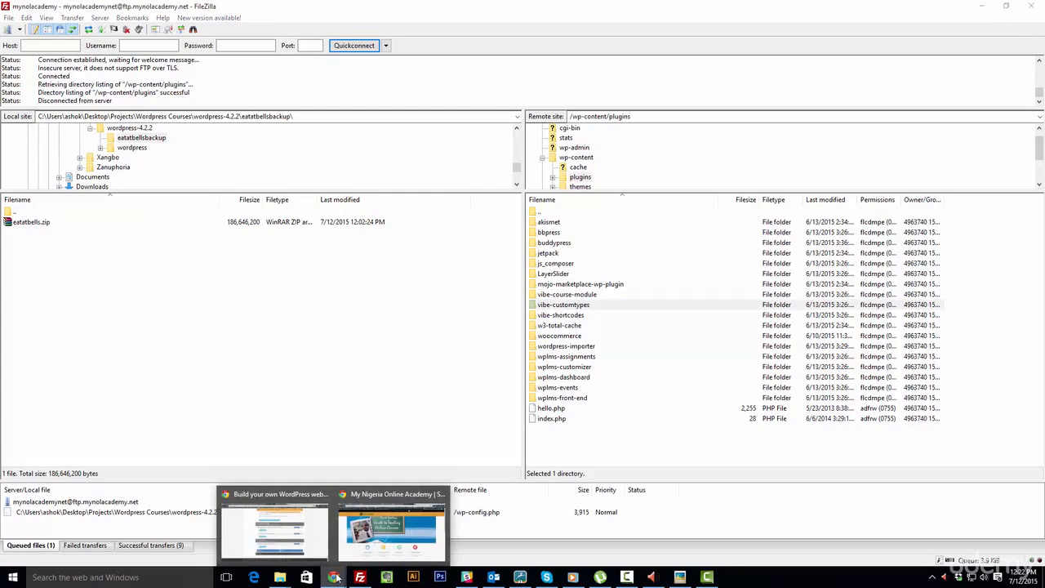
pyautogui.click(388, 524)
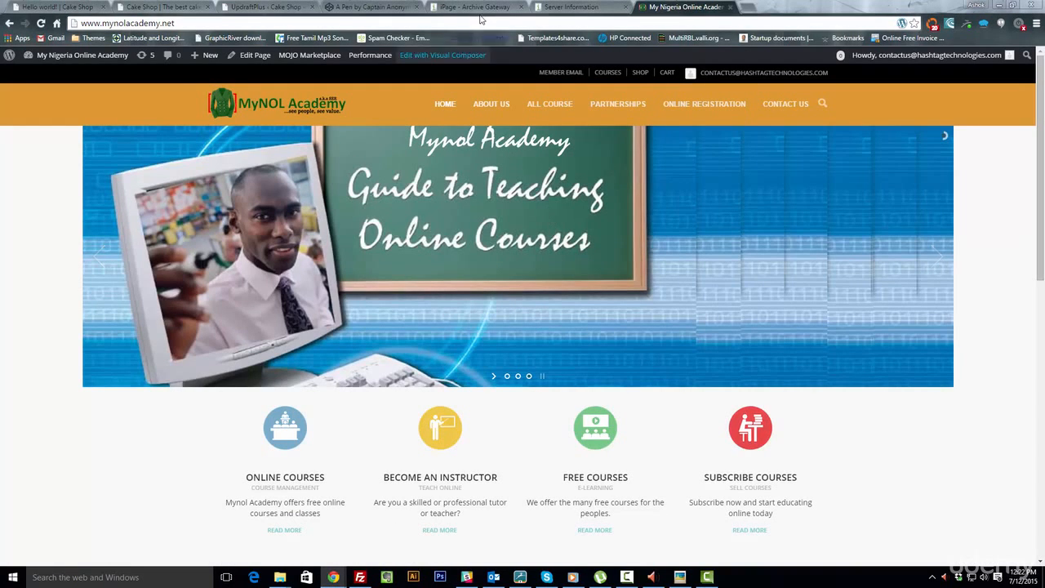
pyautogui.click(163, 7)
pyautogui.scroll(-15, 786, 468)
pyautogui.scroll(15, 786, 468)
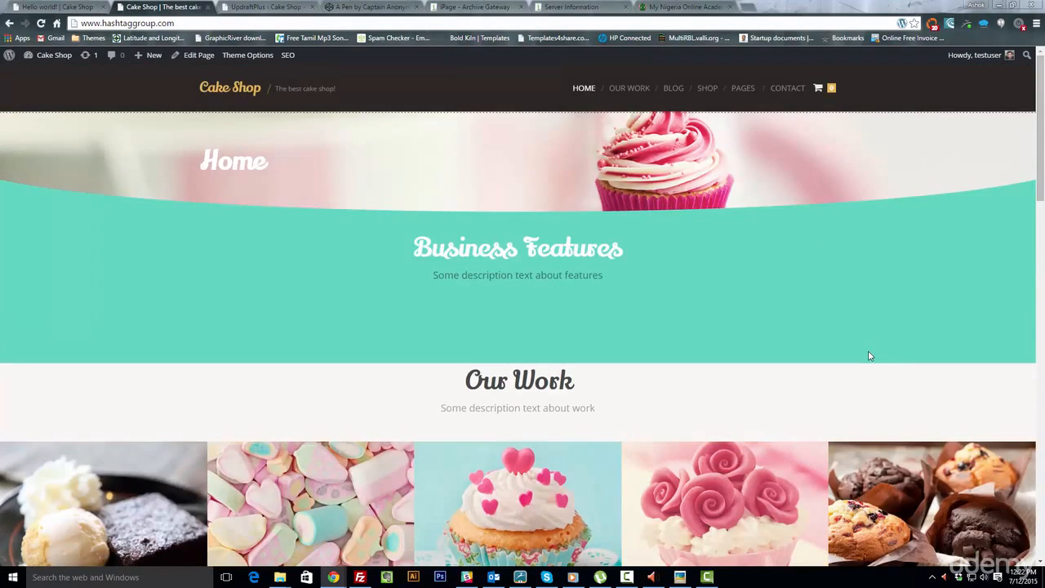
pyautogui.scroll(-15, 869, 356)
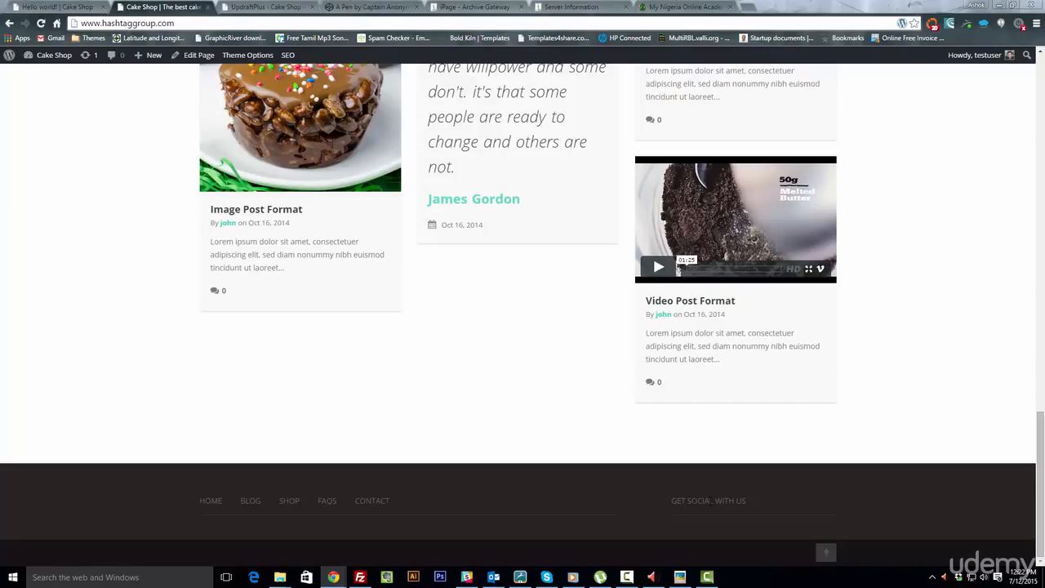
pyautogui.rightClick(710, 501)
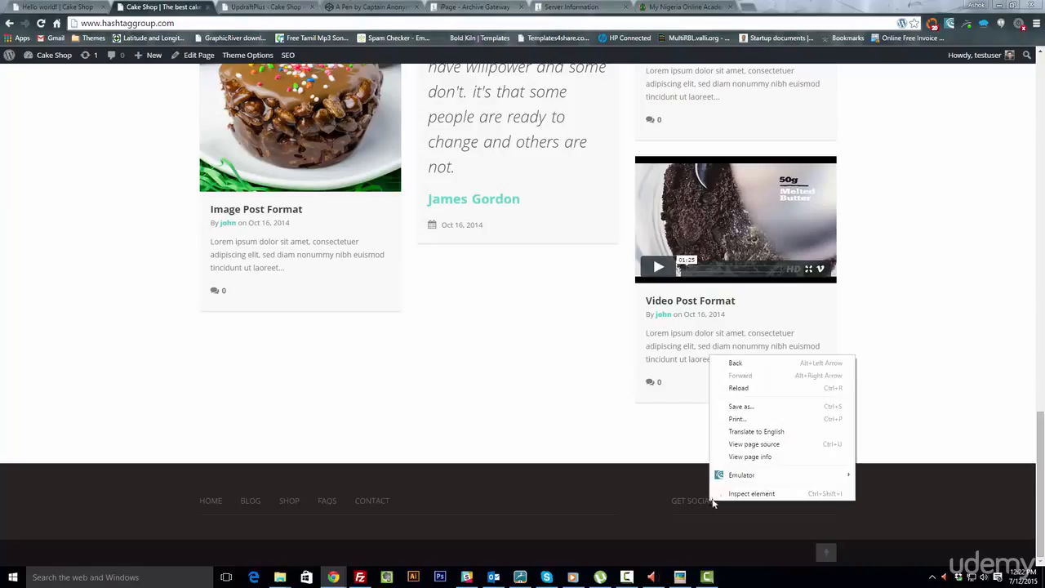
pyautogui.click(722, 495)
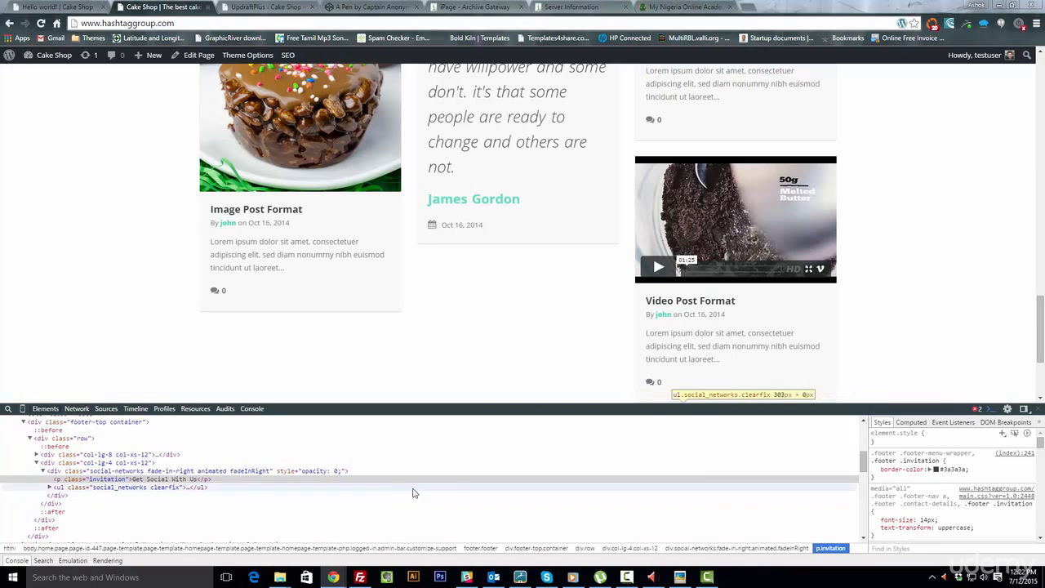
# Open the developer tools console for the Cake Shop page and compare its error entries with the embedded Vimeo video
pyautogui.scroll(-3, 1020, 321)
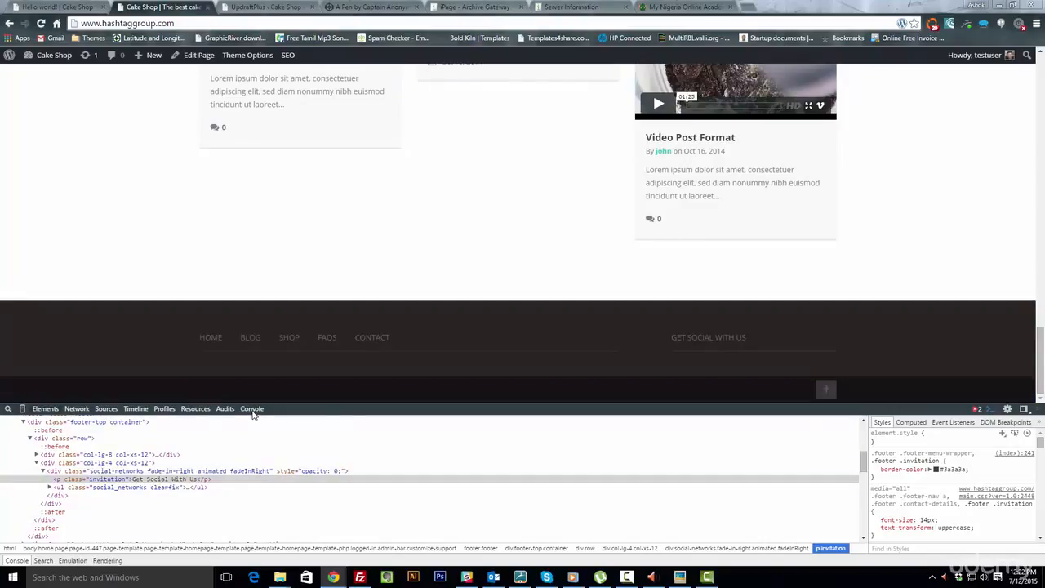
pyautogui.click(251, 408)
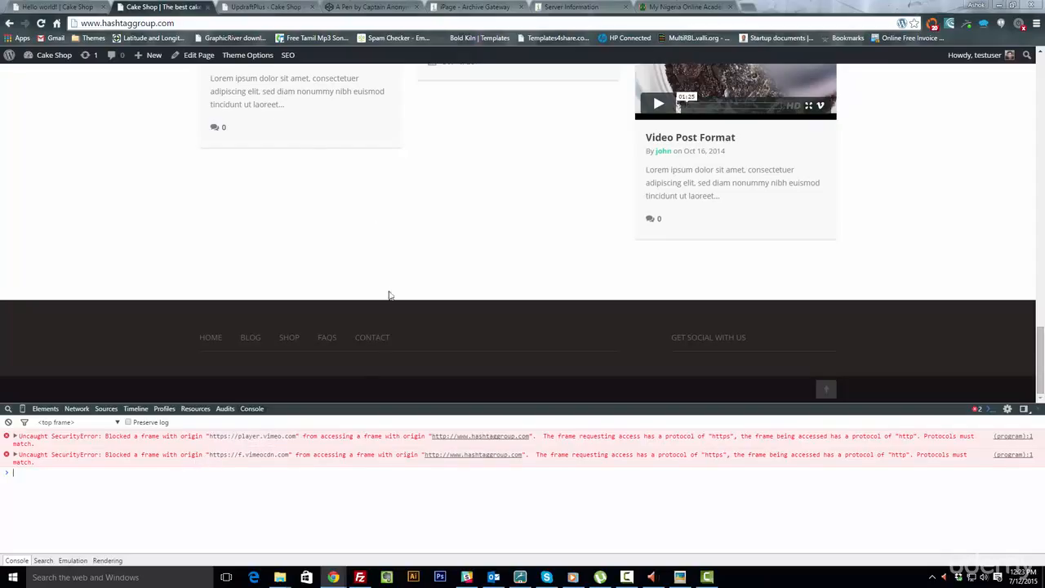
pyautogui.scroll(2, 694, 164)
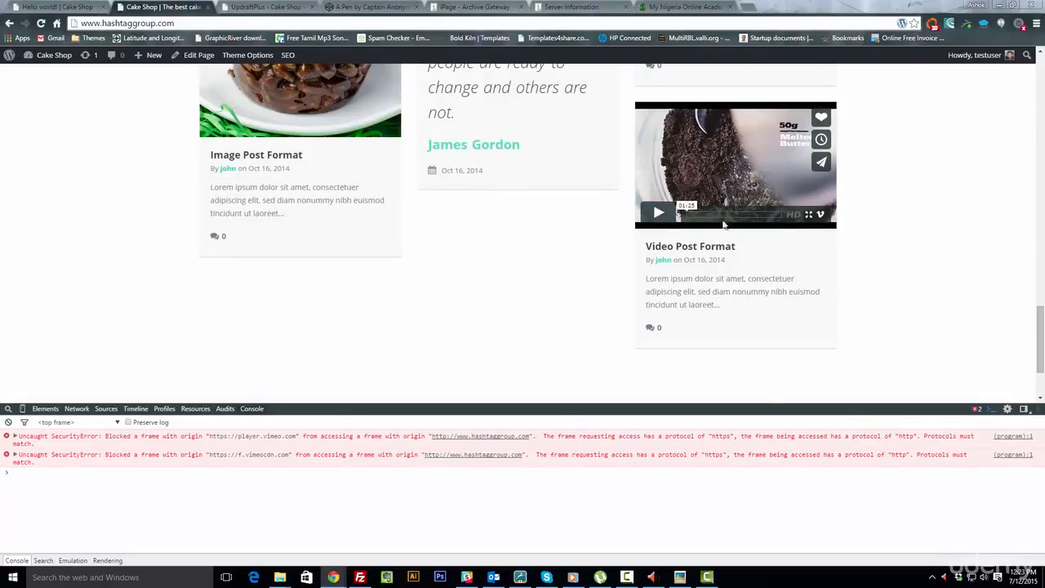
pyautogui.scroll(2, 759, 220)
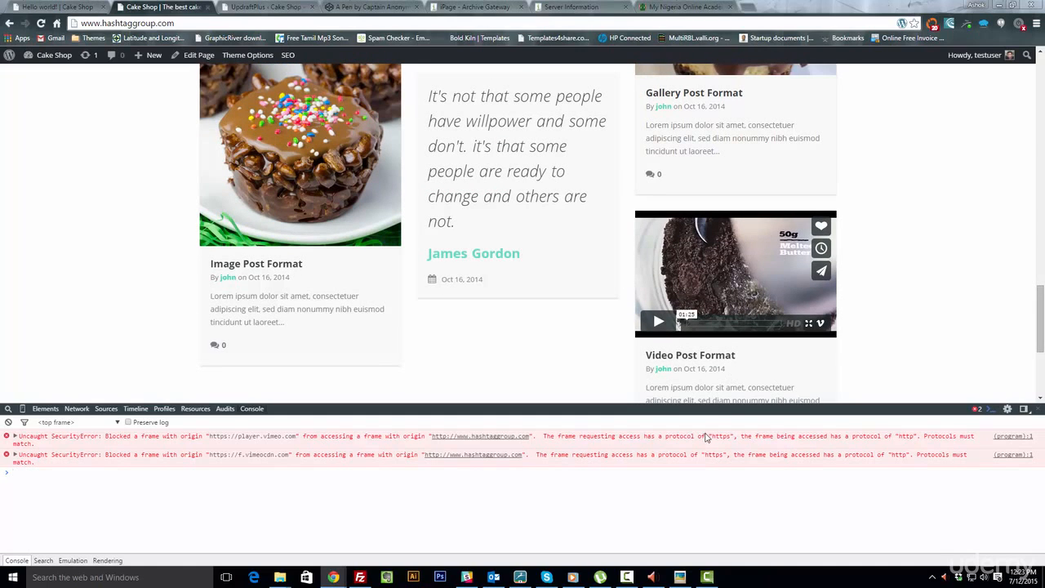
pyautogui.scroll(-4, 786, 369)
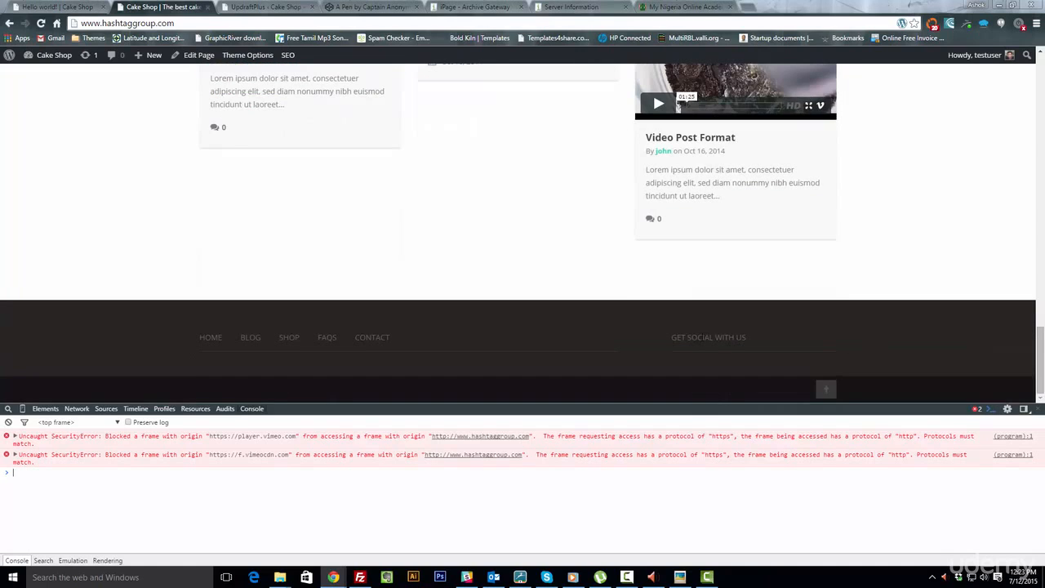
# Inspect the footer's "Get Social With Us" text again and set the inherited footer.footer color to #FFFFFF
pyautogui.rightClick(700, 337)
pyautogui.click(739, 477)
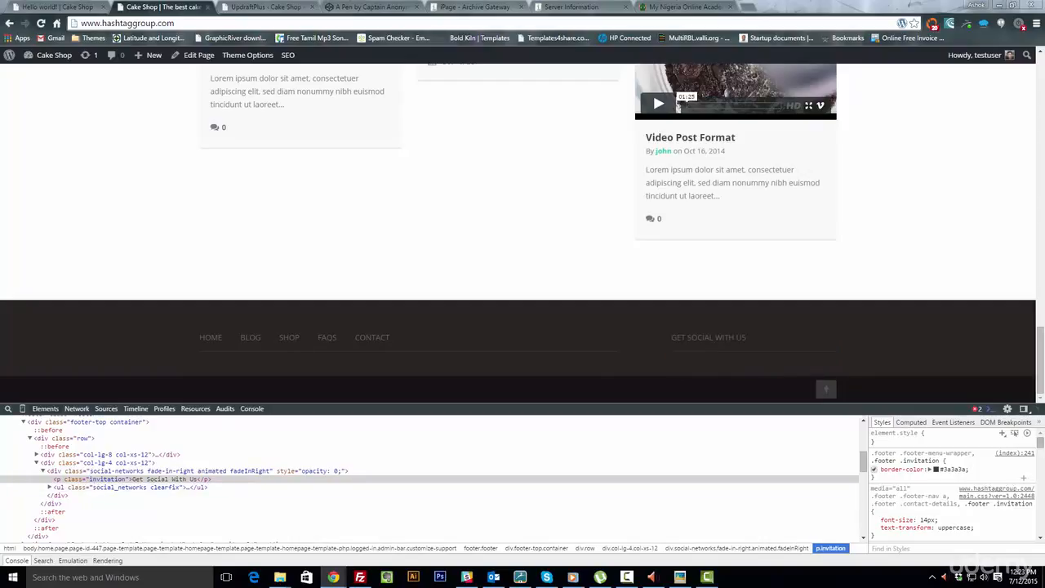
pyautogui.moveTo(1040, 441); pyautogui.dragTo(1040, 477)
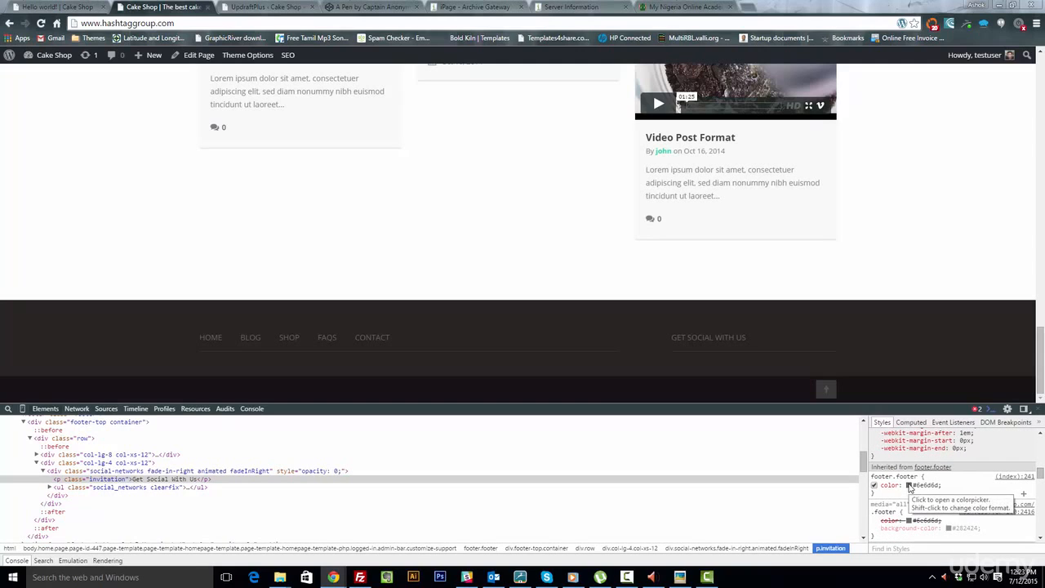
pyautogui.click(909, 486)
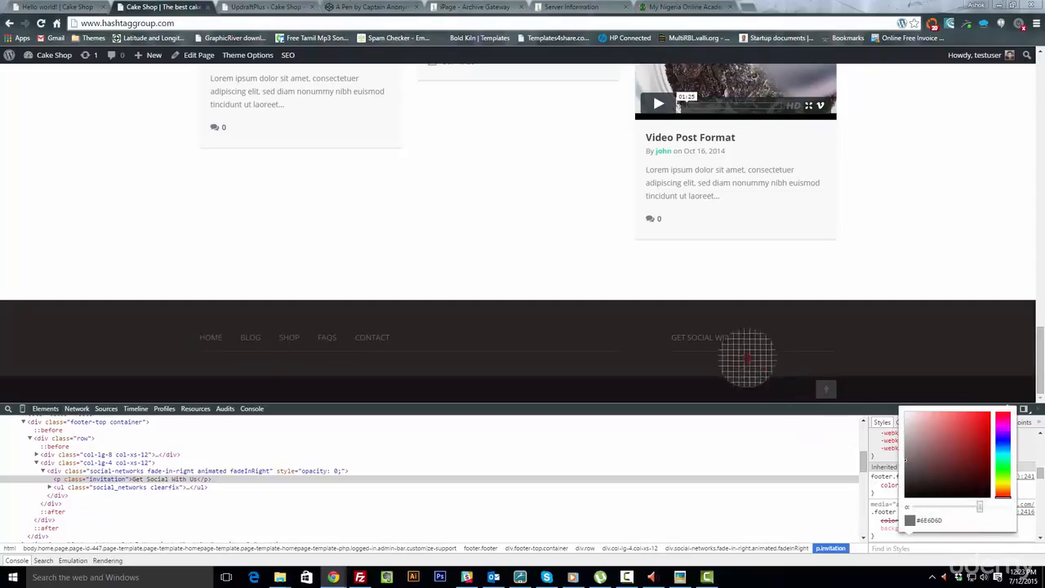
pyautogui.moveTo(904, 435); pyautogui.dragTo(906, 415)
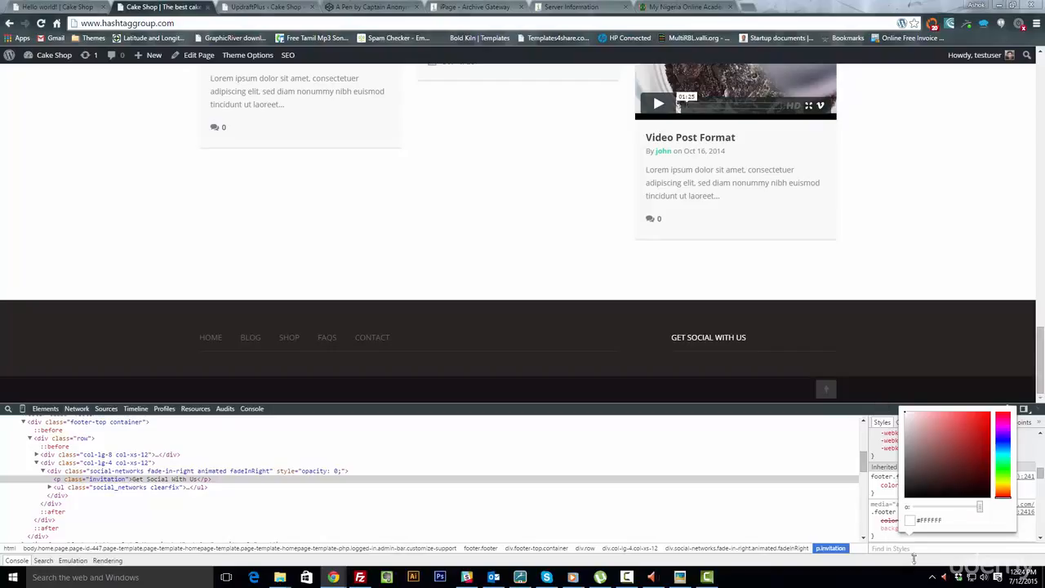
pyautogui.click(968, 554)
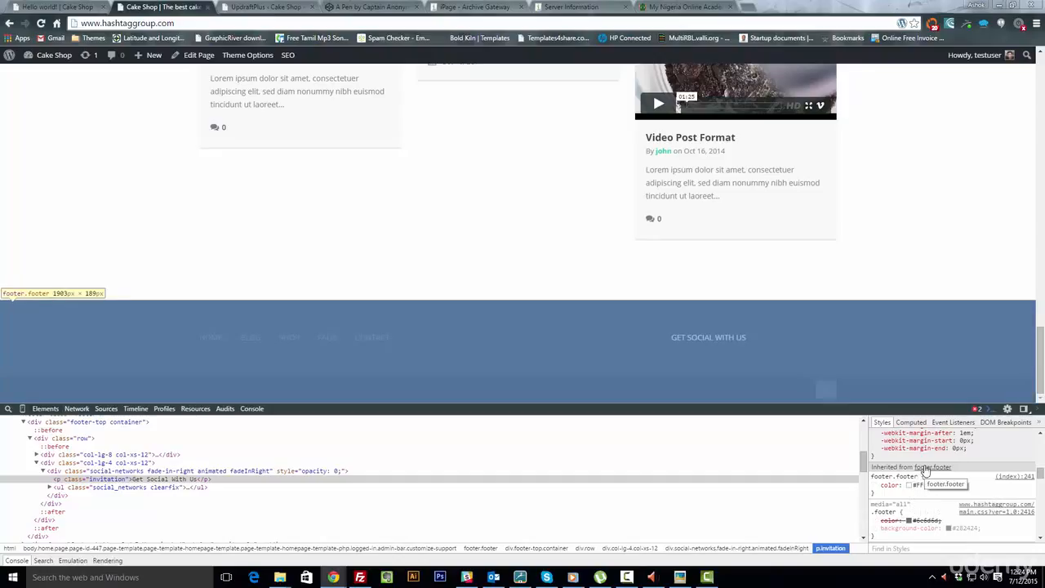
# Review the CSS rules and source stylesheets that apply to the footer's "Get Social With Us" paragraph
pyautogui.scroll(3, 946, 478)
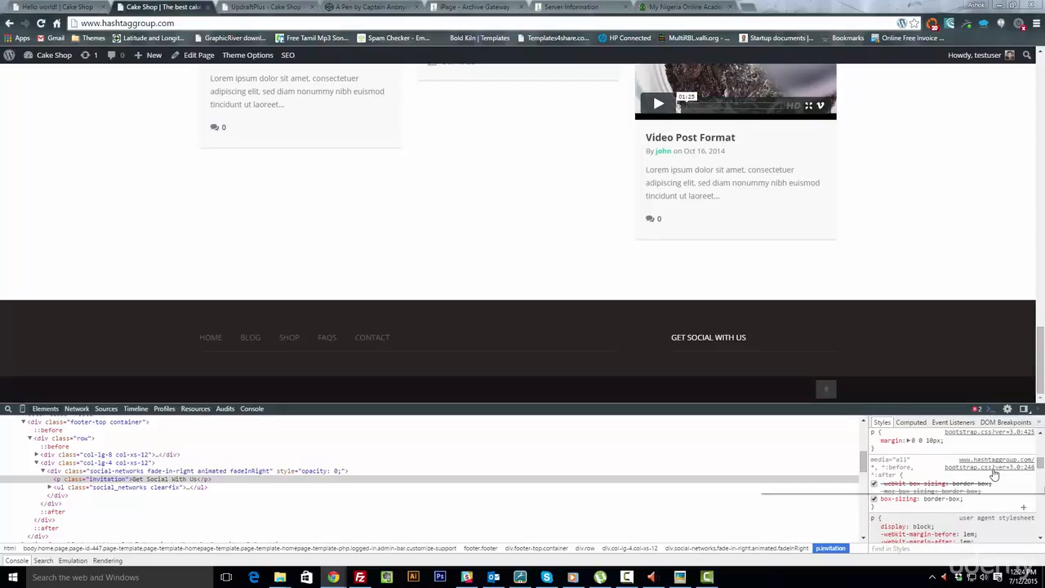
pyautogui.scroll(2, 994, 474)
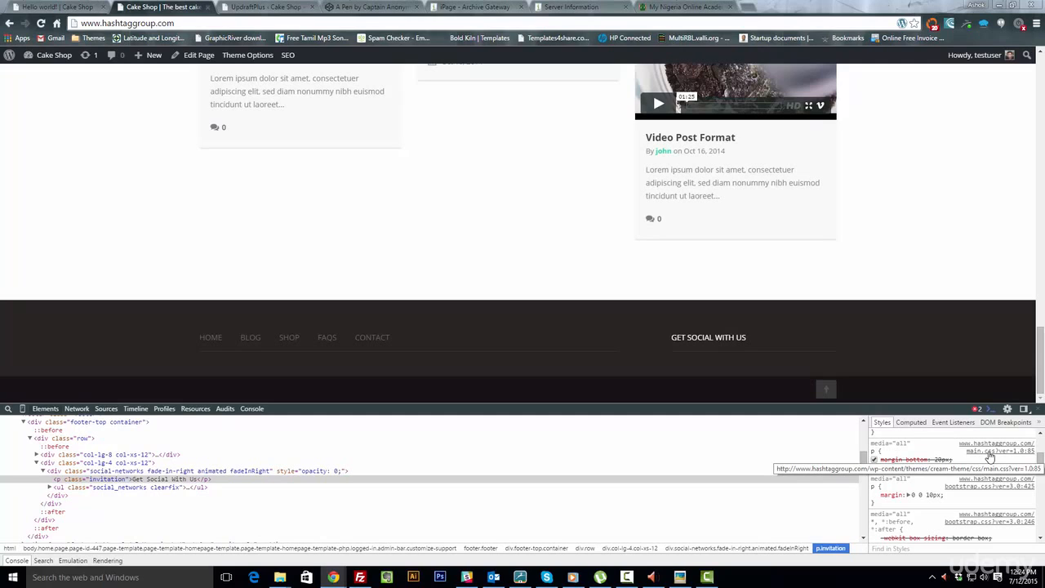
pyautogui.scroll(-5, 987, 461)
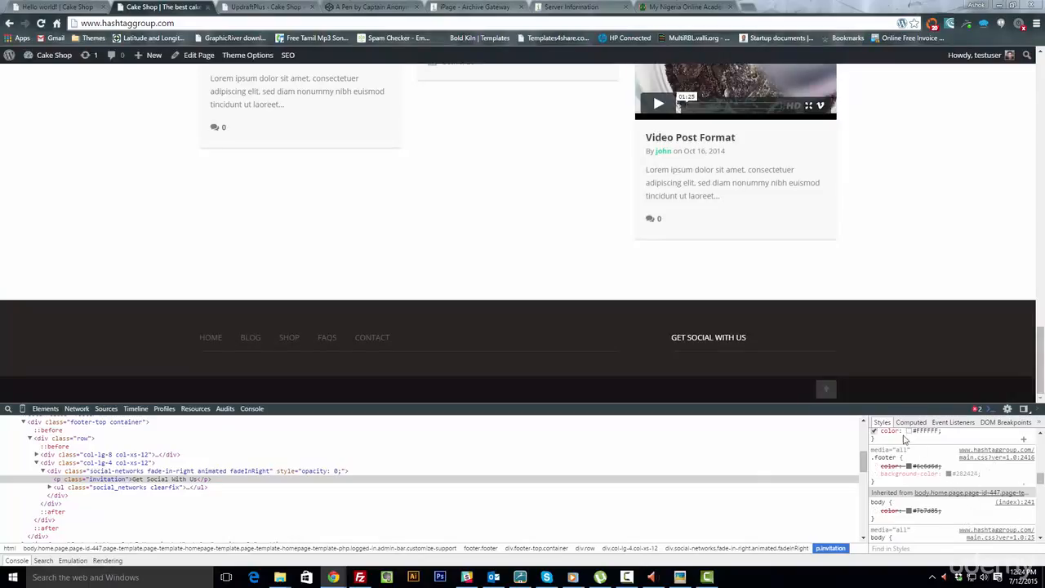
pyautogui.scroll(2, 908, 441)
pyautogui.scroll(-5, 939, 475)
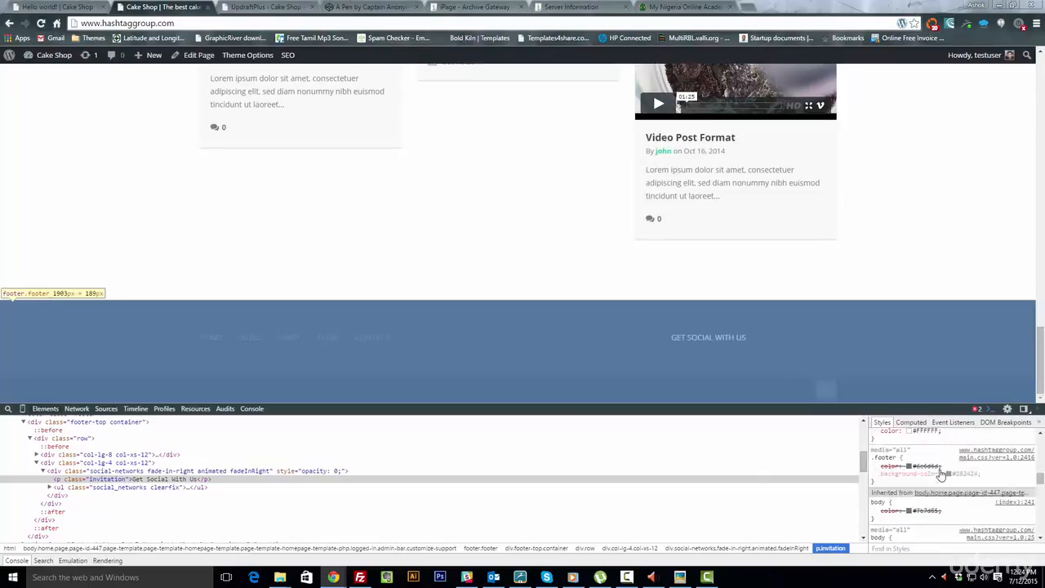
# Resize the content box of the "Get Social With Us" paragraph in the box model to 340 wide and 48 high
pyautogui.scroll(-10, 938, 475)
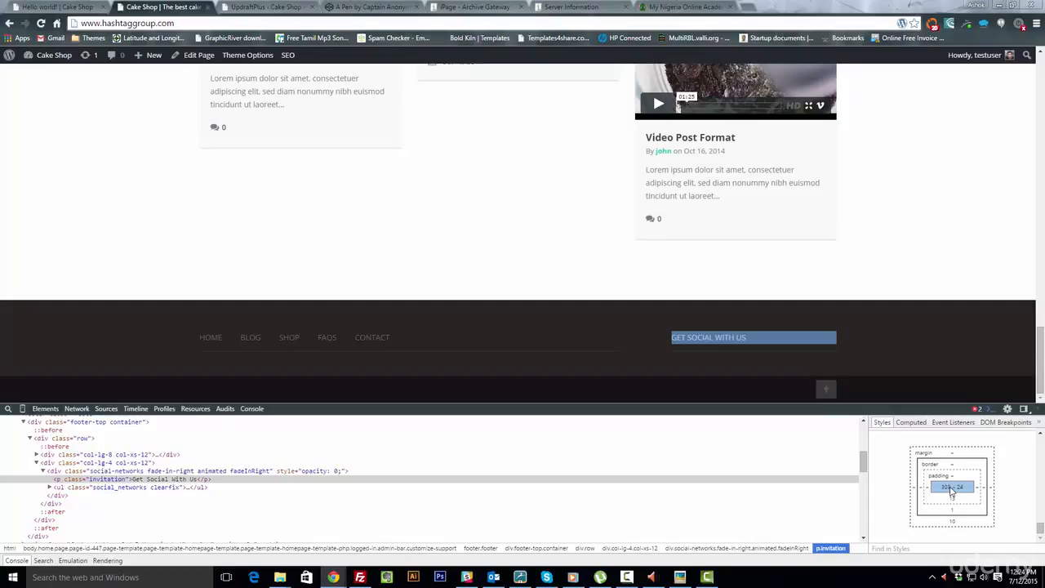
pyautogui.doubleClick(946, 488)
pyautogui.doubleClick(960, 486)
pyautogui.write('48')
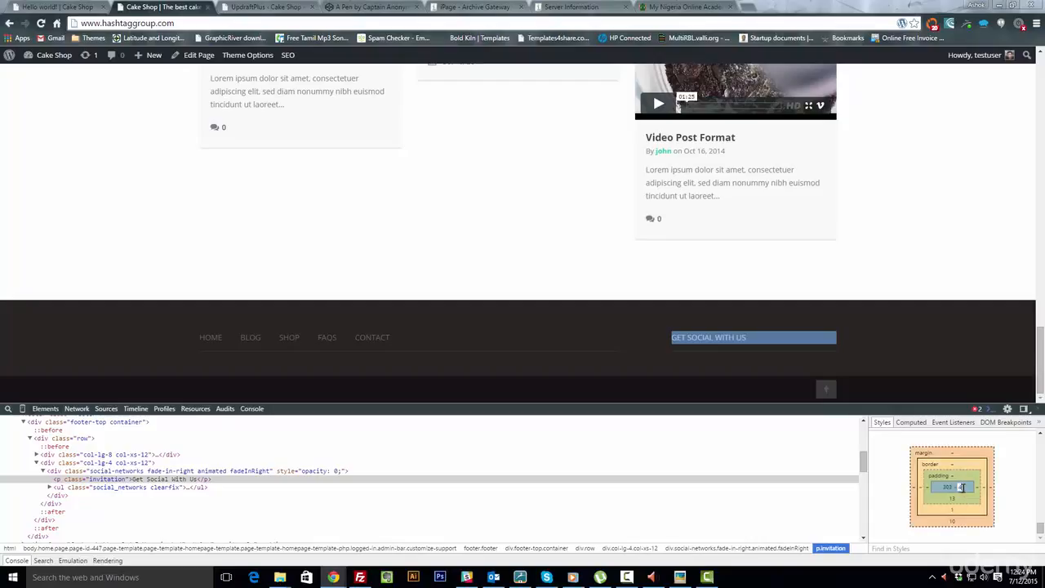
pyautogui.press('Return')
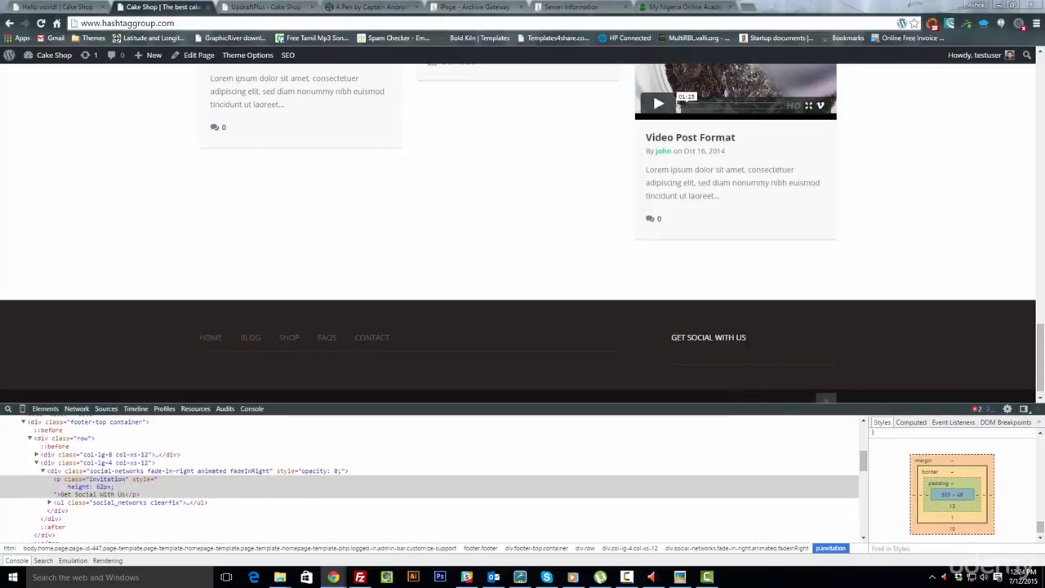
pyautogui.doubleClick(948, 495)
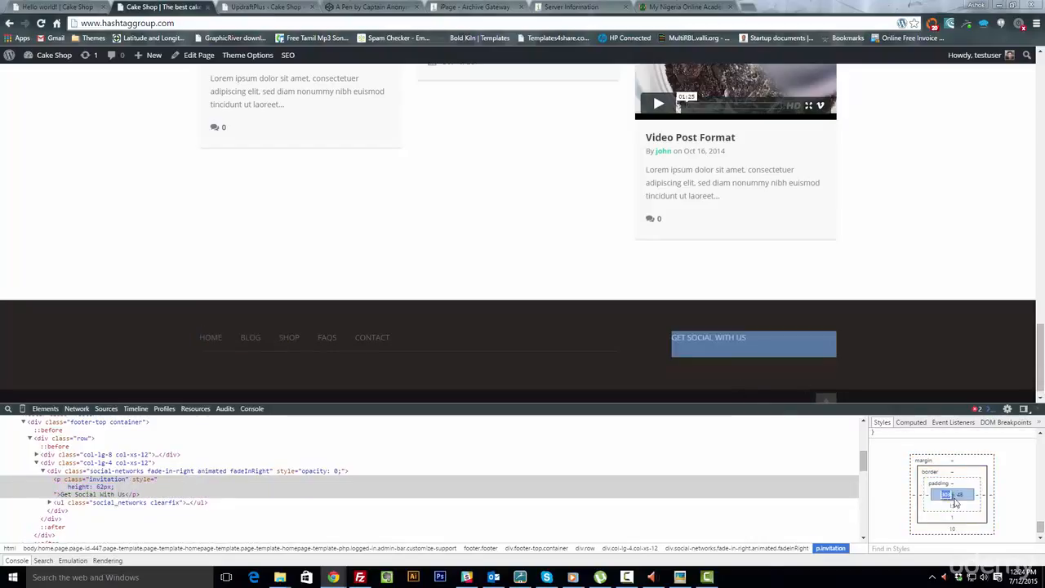
pyautogui.write('340')
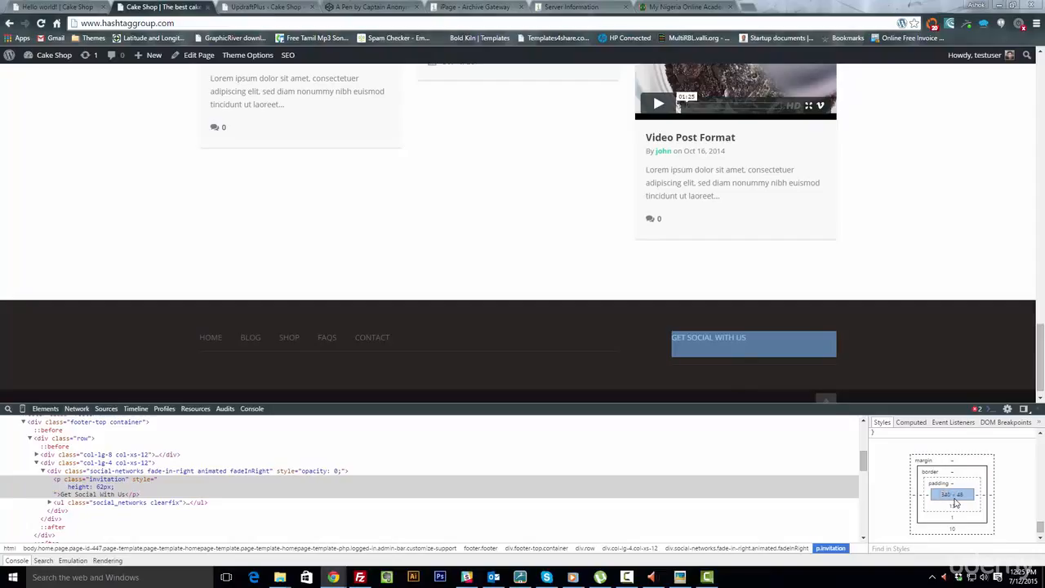
pyautogui.press('Return')
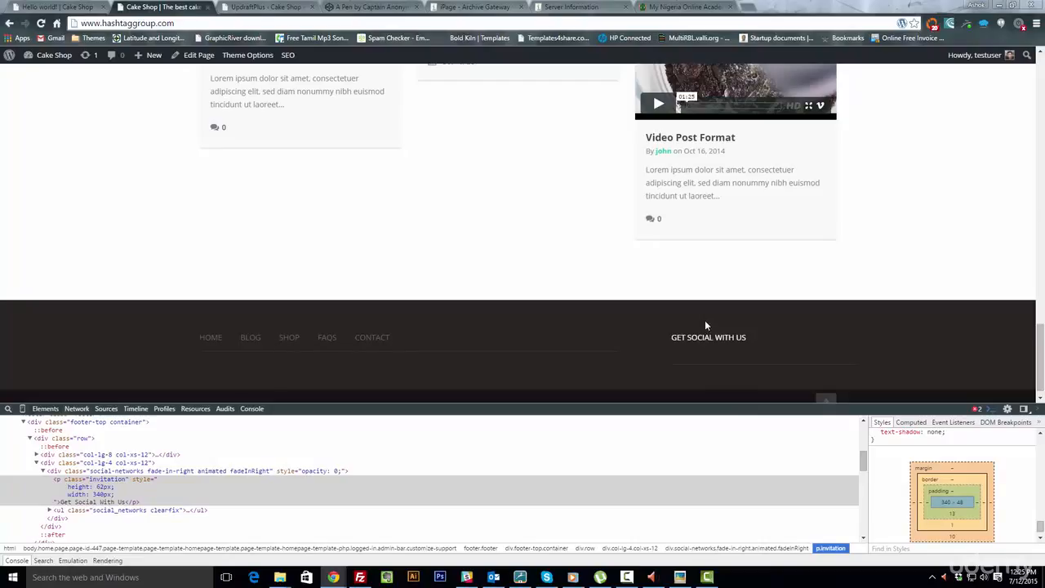
# Reload the Cake Shop home page, check the footer's "Get Social With Us" text again and return to the page header
pyautogui.click(39, 25)
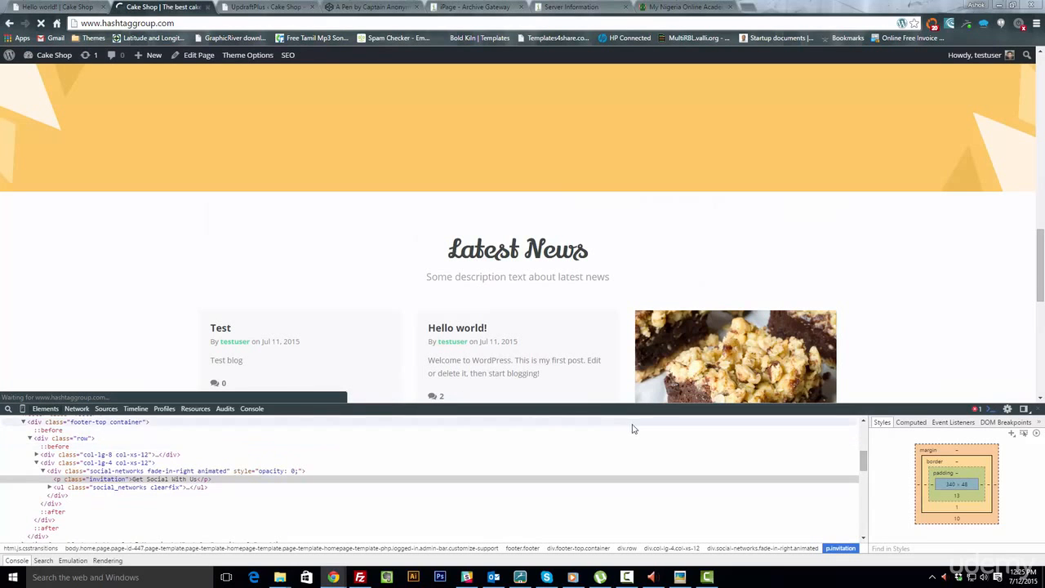
pyautogui.scroll(-6, 1016, 269)
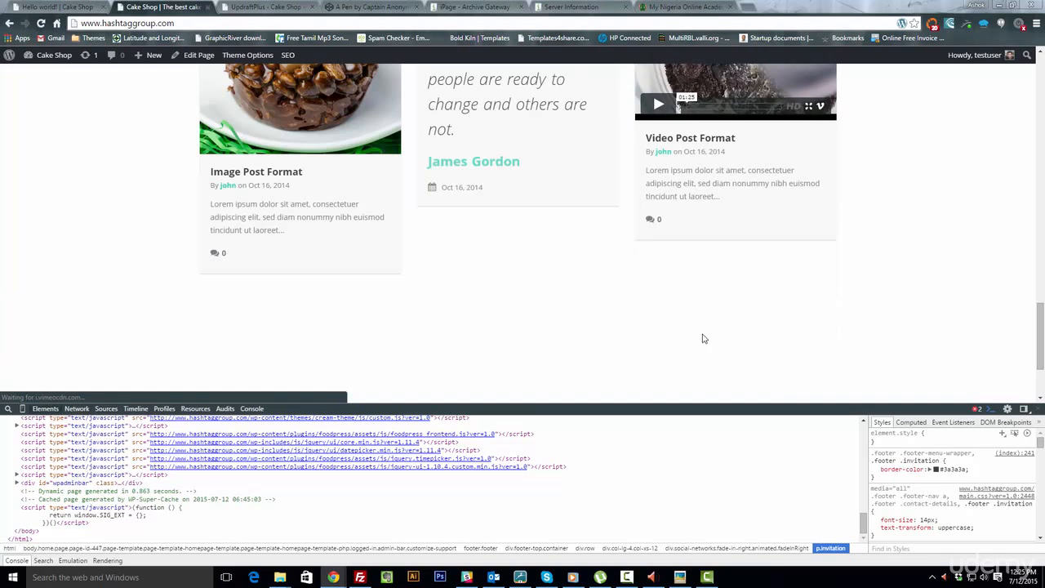
pyautogui.scroll(-2, 697, 355)
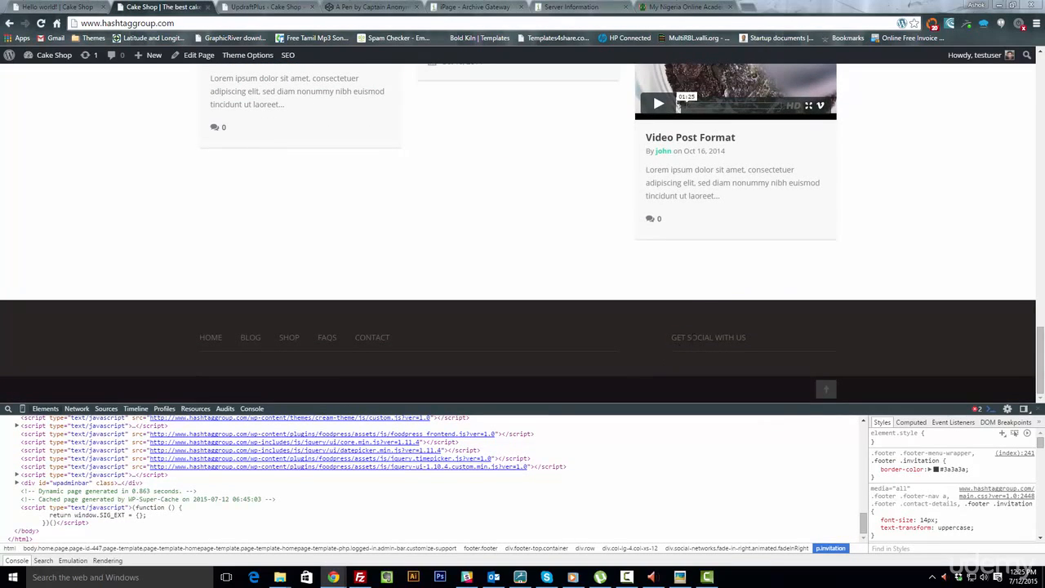
pyautogui.moveTo(672, 337); pyautogui.dragTo(743, 338)
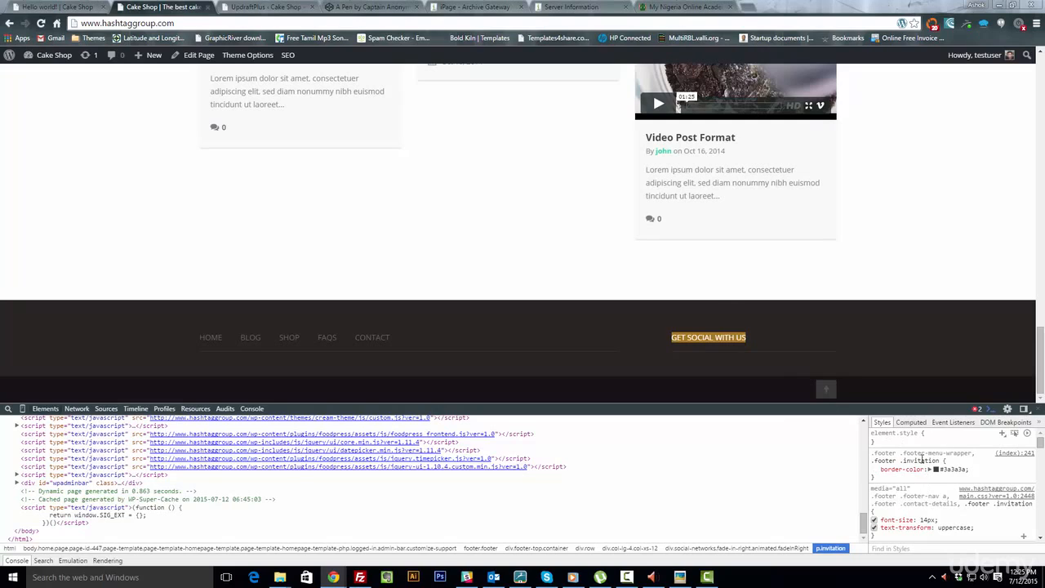
pyautogui.click(798, 341)
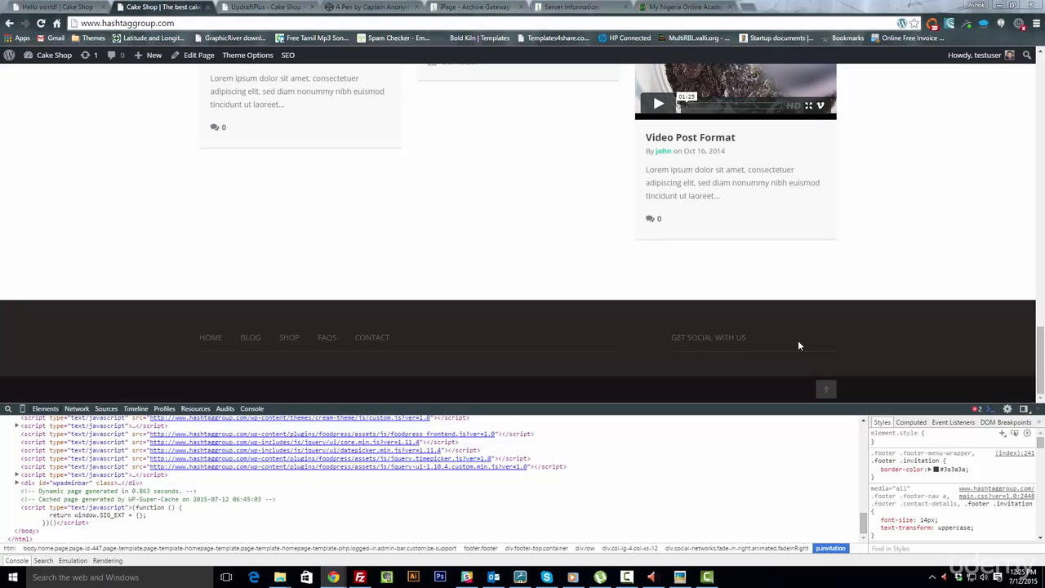
pyautogui.scroll(15, 797, 341)
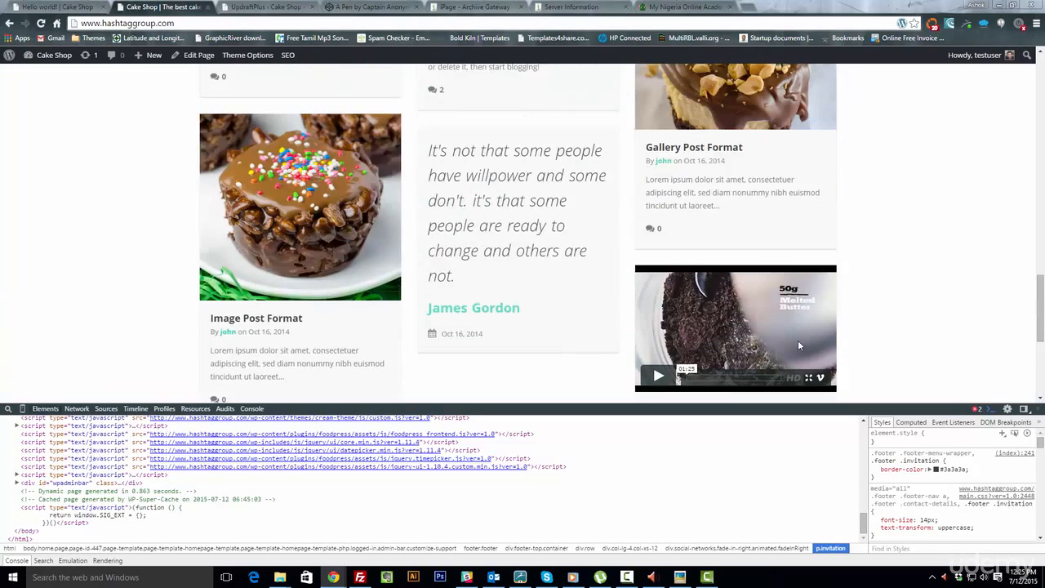
pyautogui.scroll(10, 799, 345)
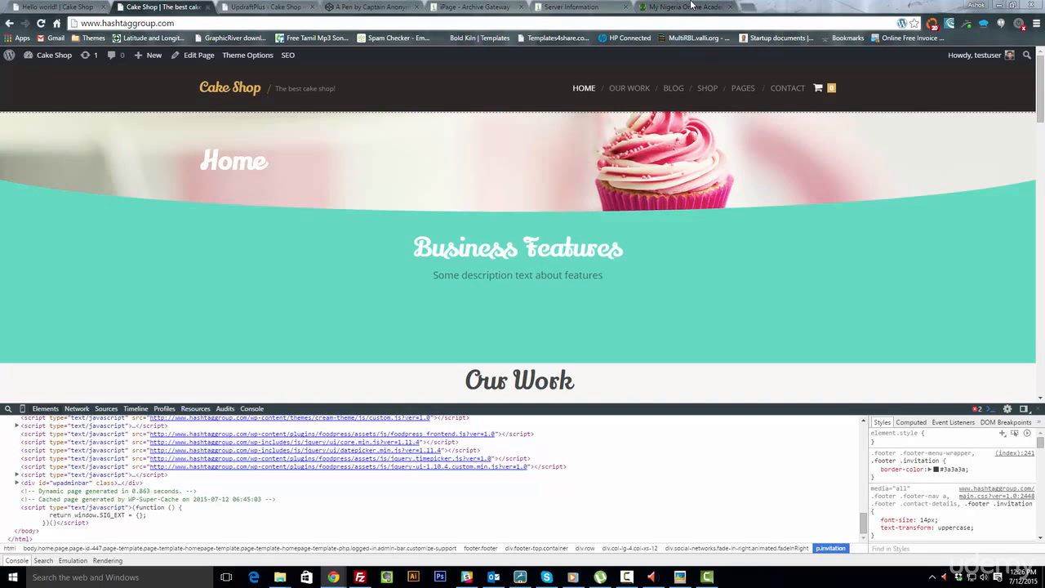
# Open themeforest.net in a new tab and go to the Cream - WooCommerce WordPress Theme from the account's downloads
pyautogui.click(753, 8)
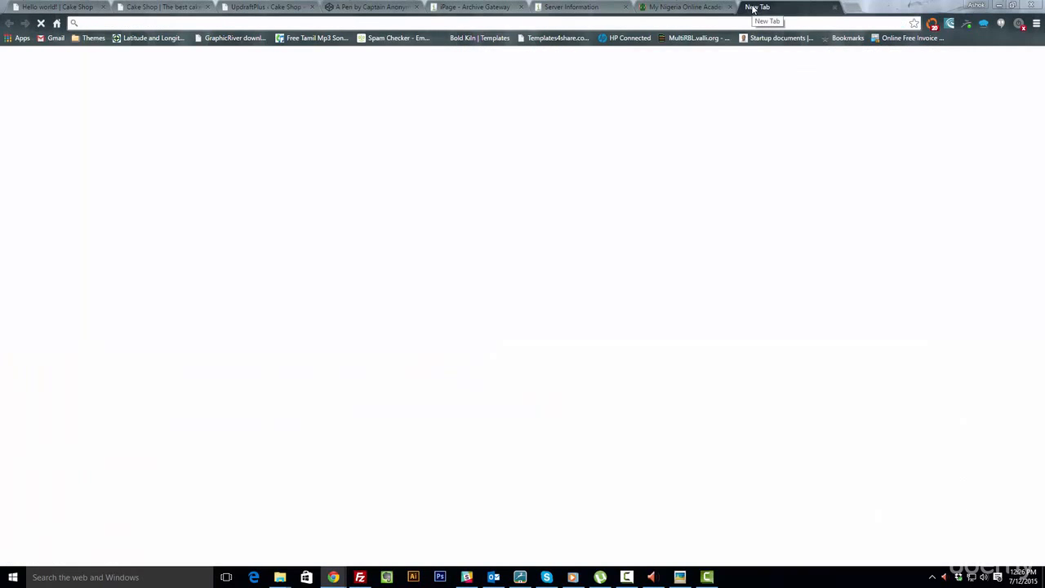
pyautogui.write('themefo')
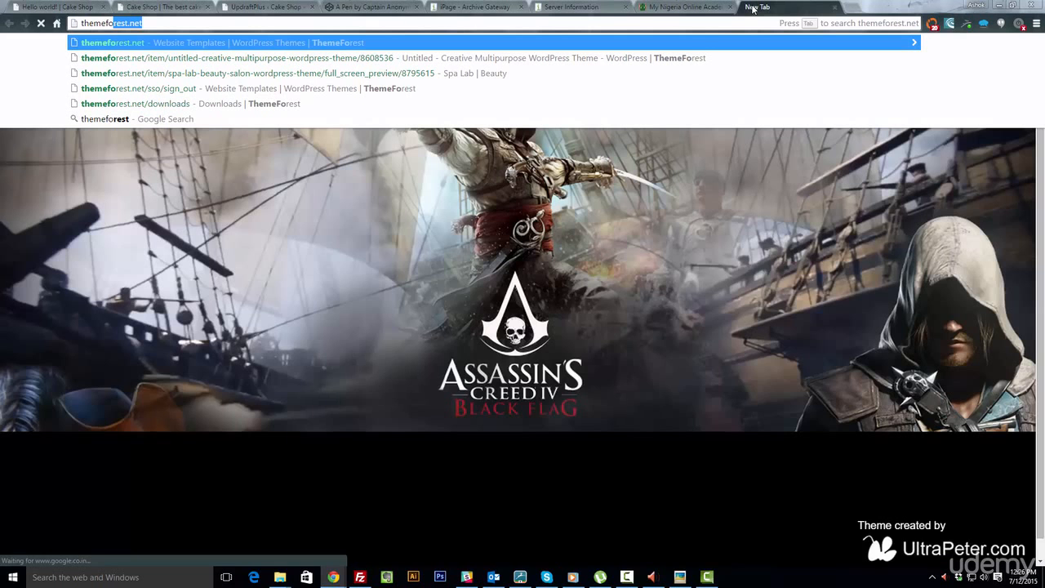
pyautogui.press('Return')
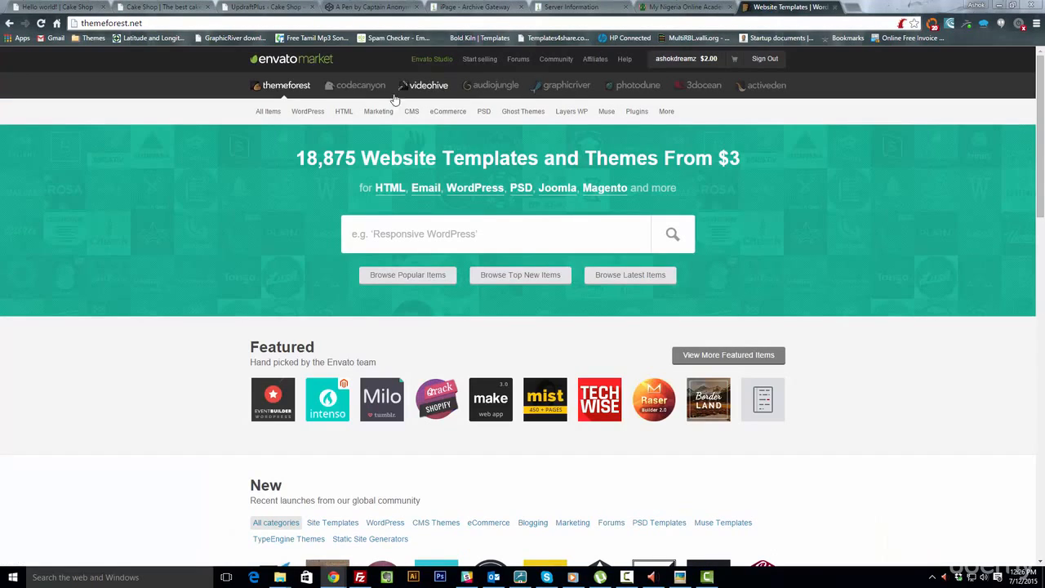
pyautogui.moveTo(678, 65)
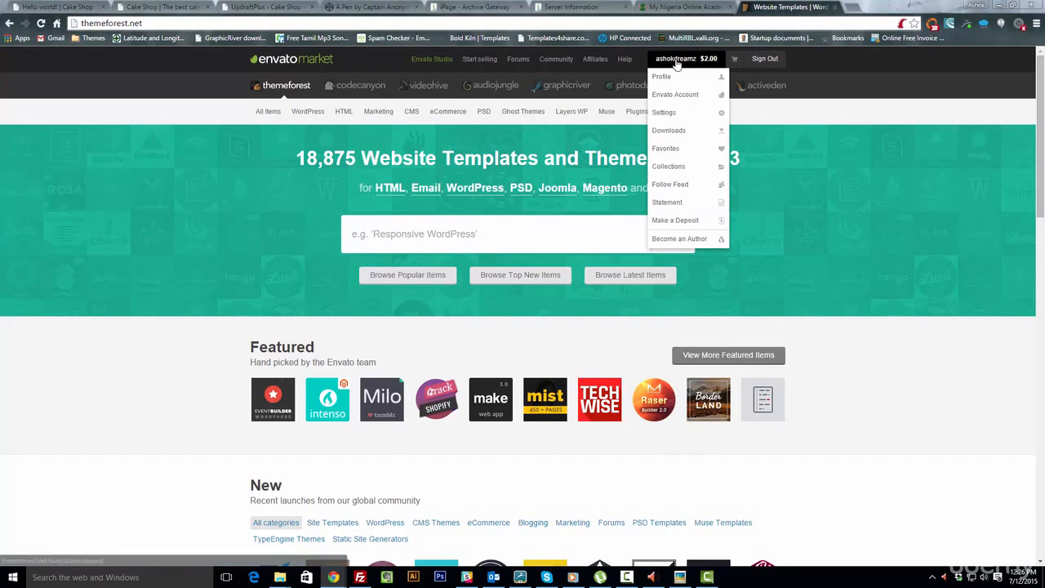
pyautogui.click(674, 130)
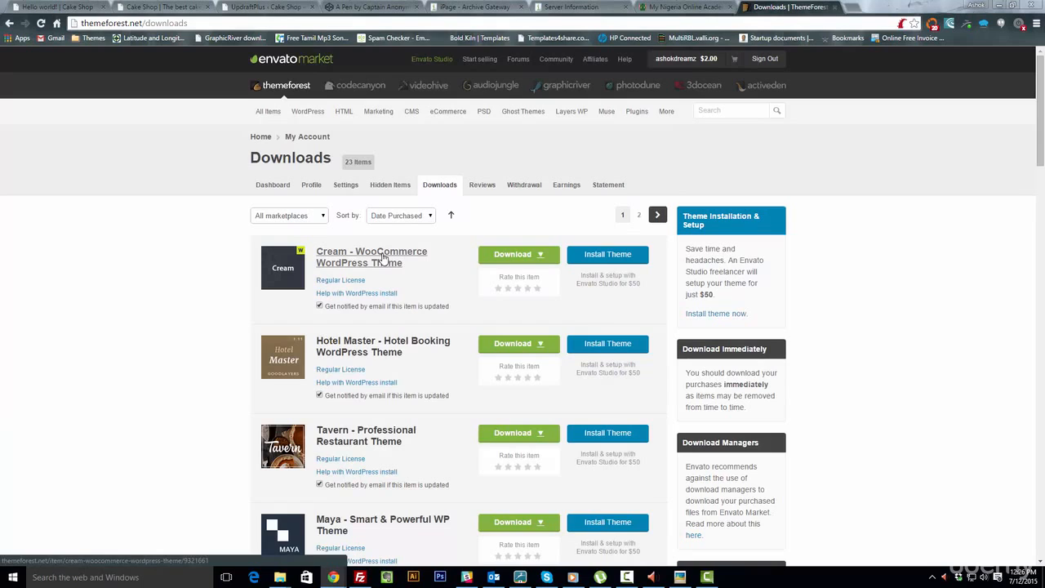
pyautogui.click(384, 258)
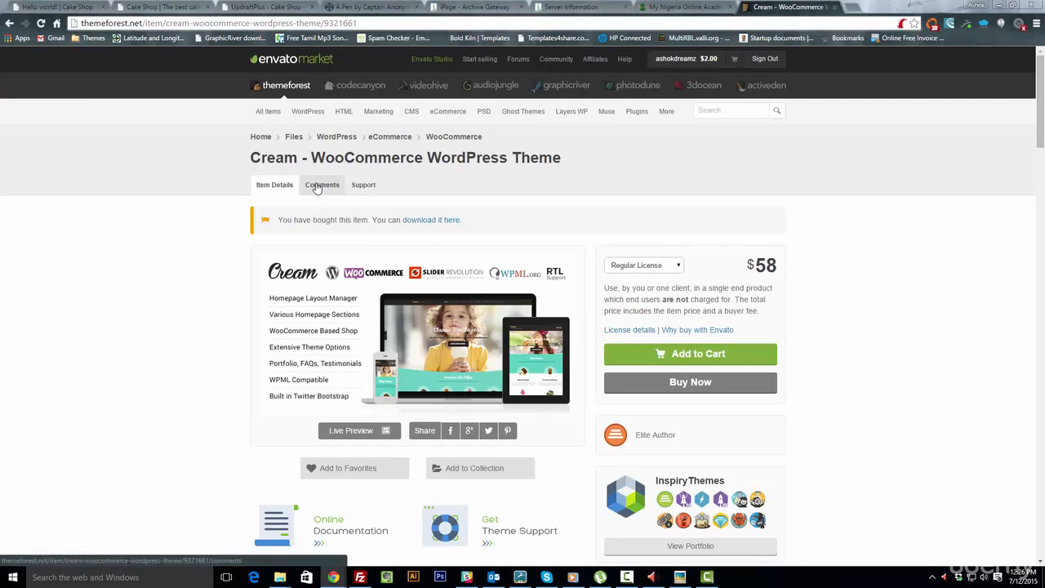
# Search the Cream theme's comments for "css" and read the question about updating slash.png with the author's reply
pyautogui.click(322, 184)
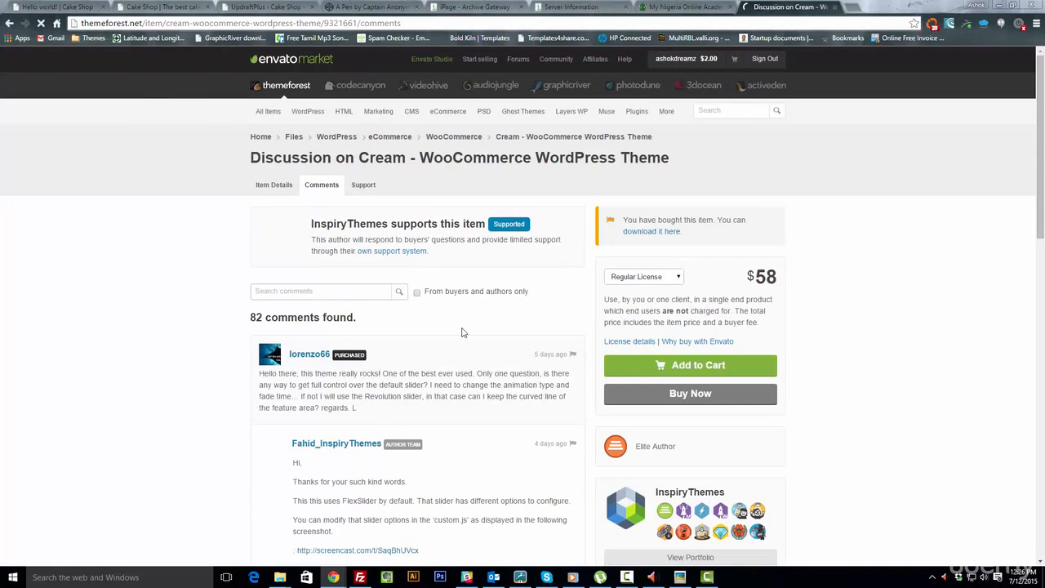
pyautogui.click(327, 292)
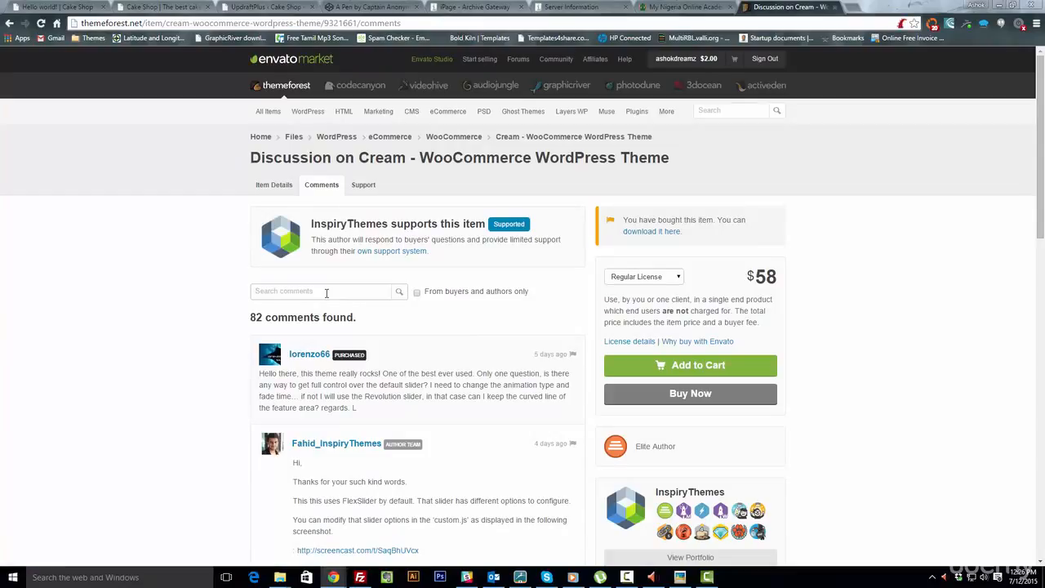
pyautogui.write('css')
pyautogui.press('Return')
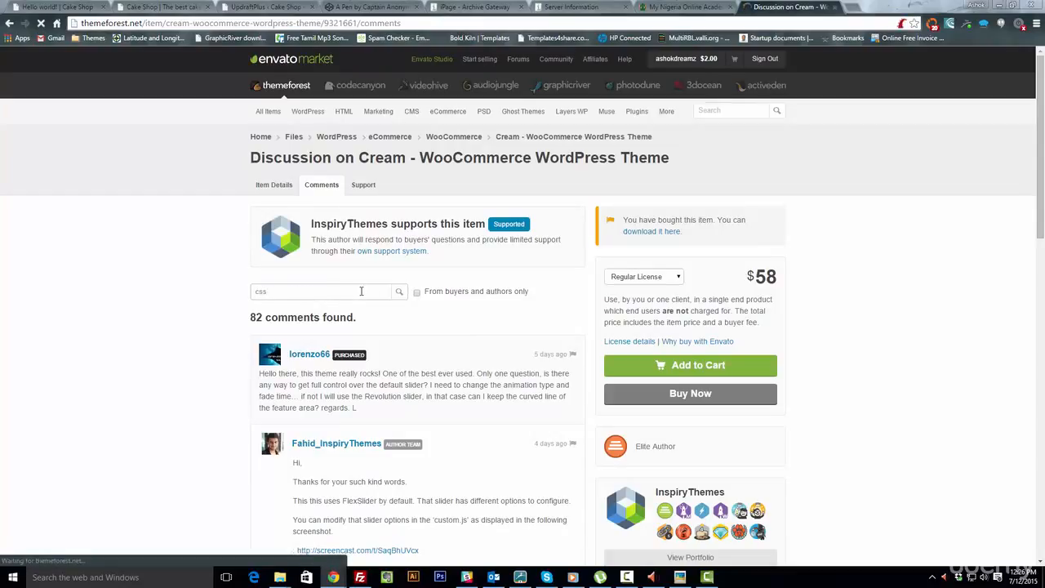
pyautogui.scroll(-1, 410, 342)
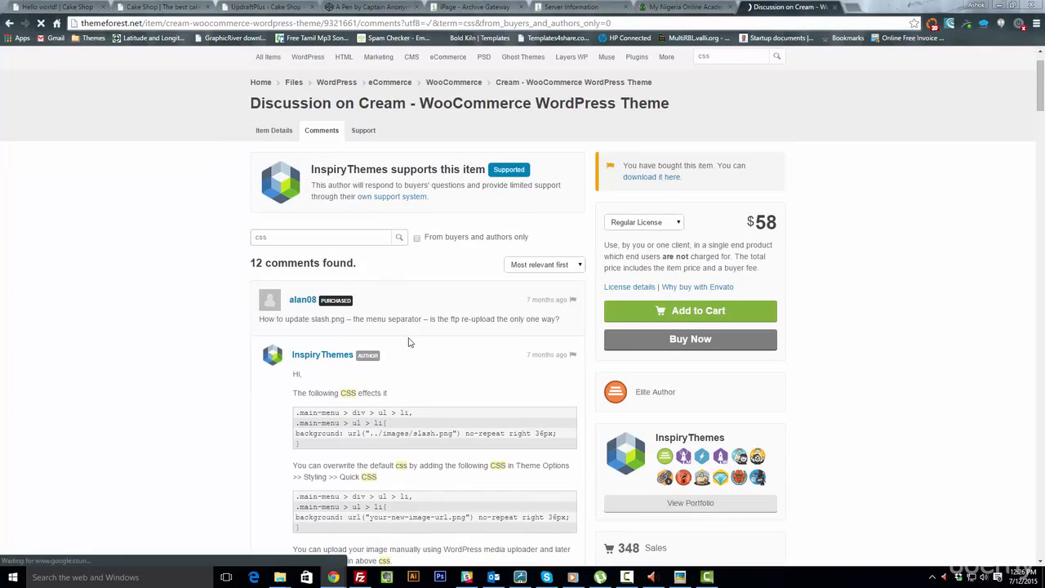
pyautogui.scroll(-2, 411, 342)
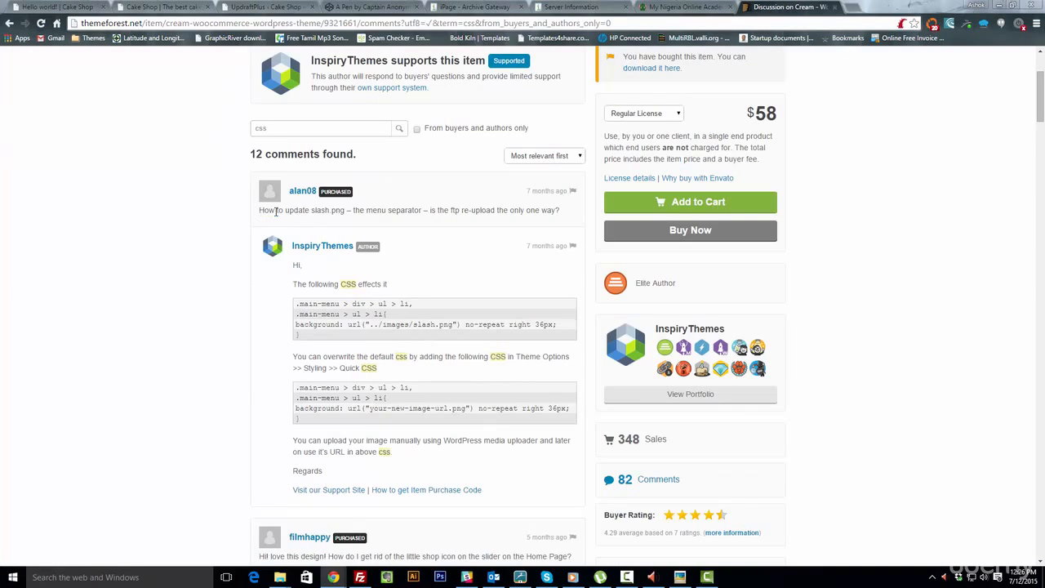
pyautogui.moveTo(260, 211); pyautogui.dragTo(559, 219)
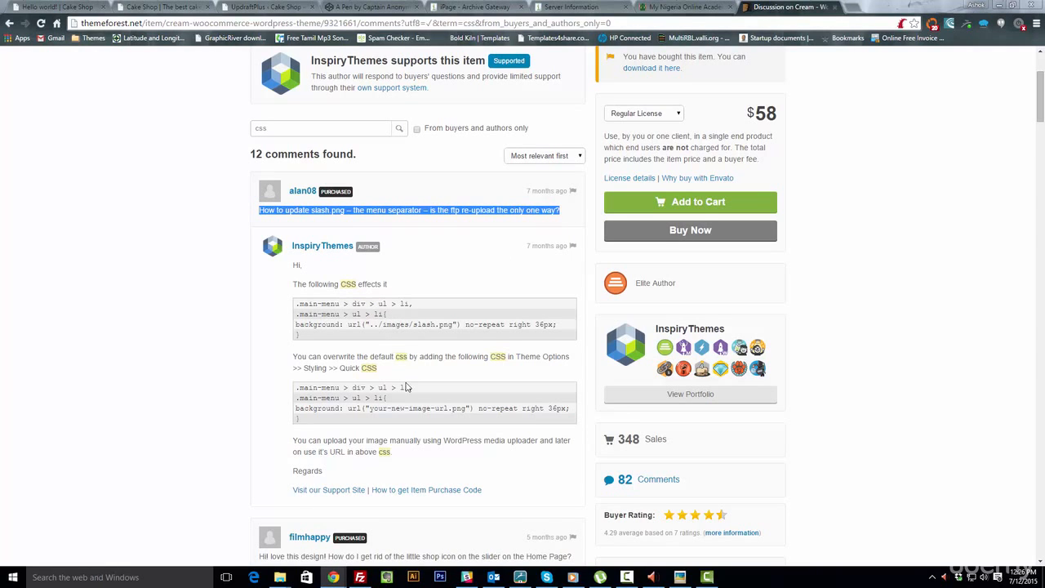
pyautogui.scroll(-4, 406, 386)
pyautogui.scroll(7, 405, 387)
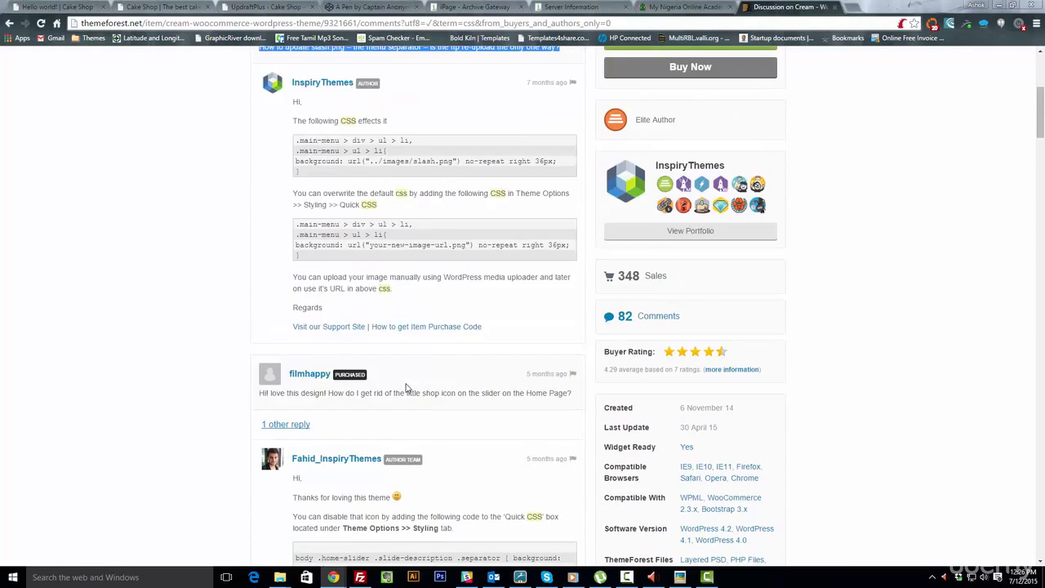
# Review the Cream theme's support information and continue to the InspiryThemes item support site
pyautogui.click(359, 188)
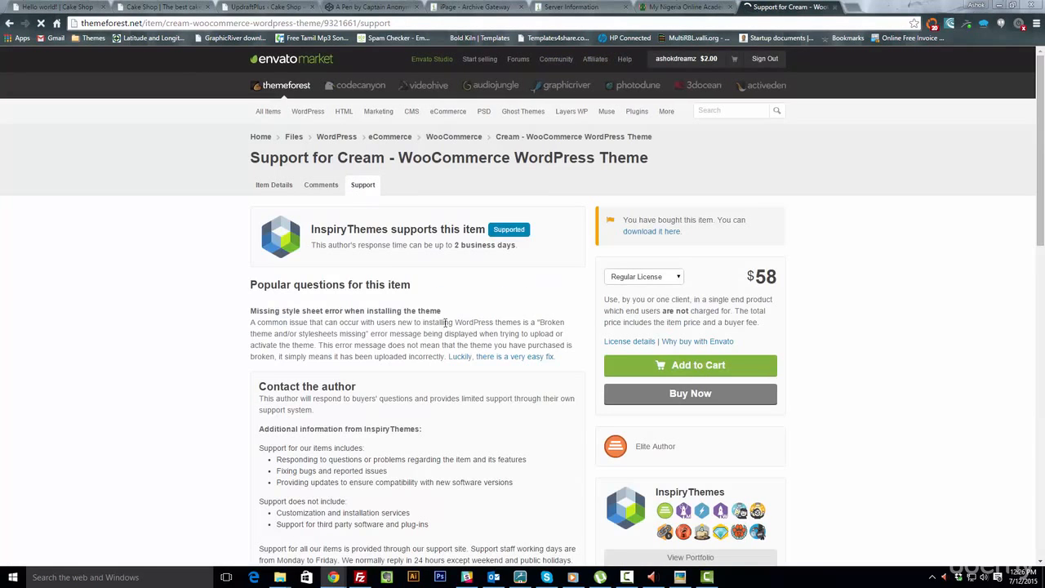
pyautogui.scroll(-3, 424, 372)
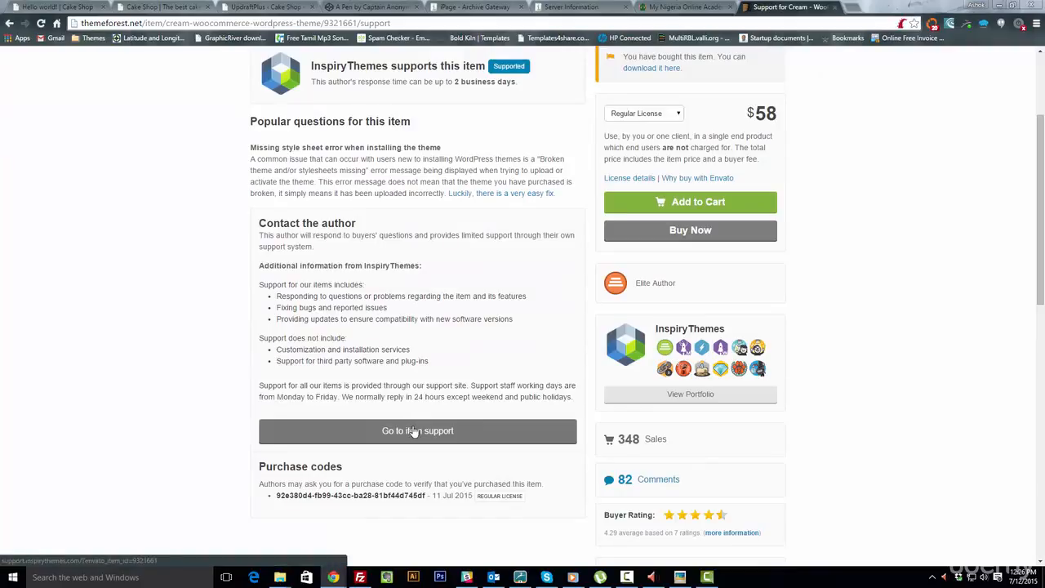
pyautogui.click(415, 431)
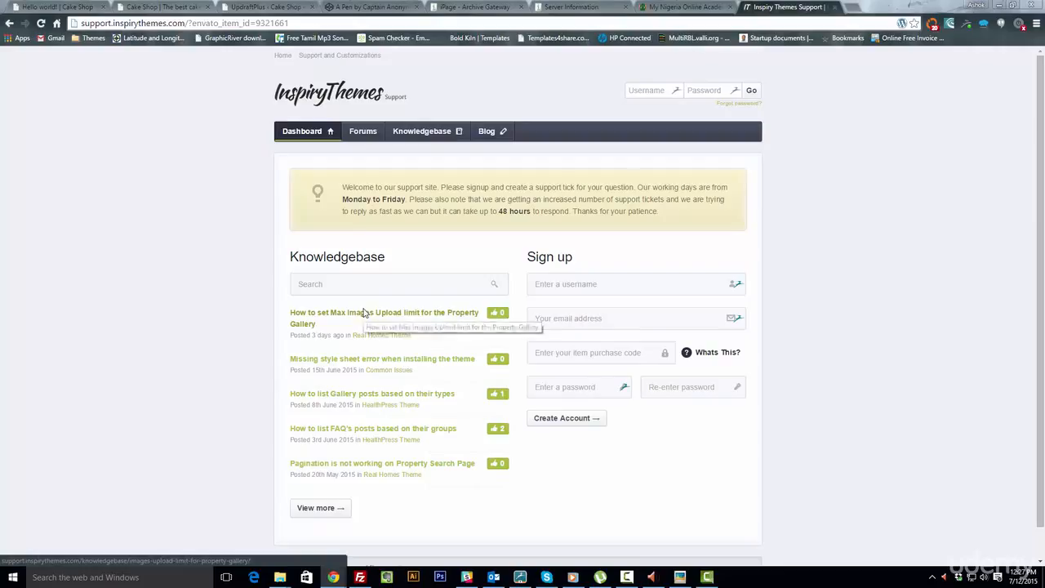
# Open the "Missing pages" topic in the Cream – WooCommerce WordPress Theme support forum and read its replies
pyautogui.click(360, 135)
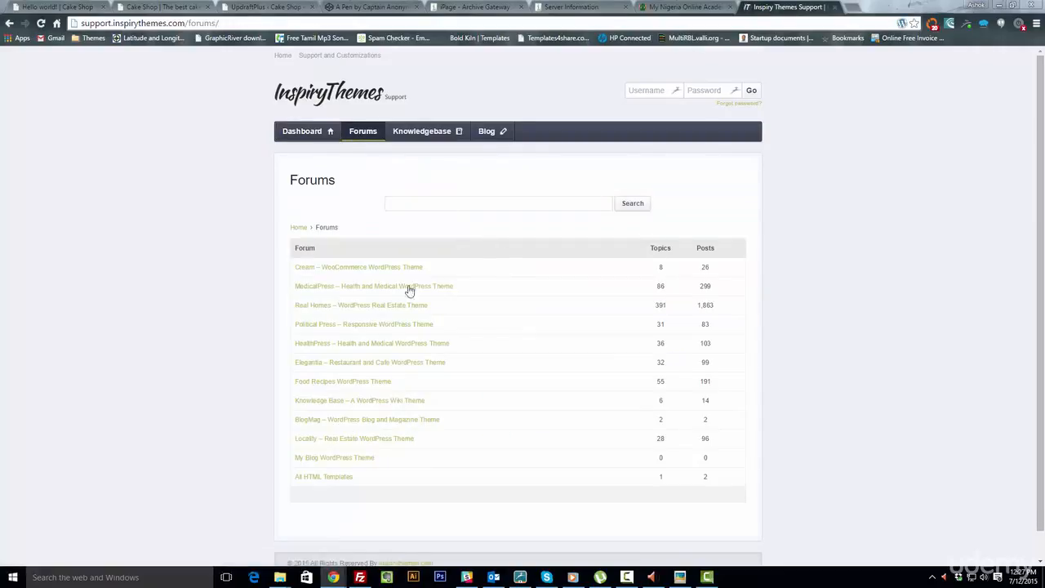
pyautogui.click(373, 269)
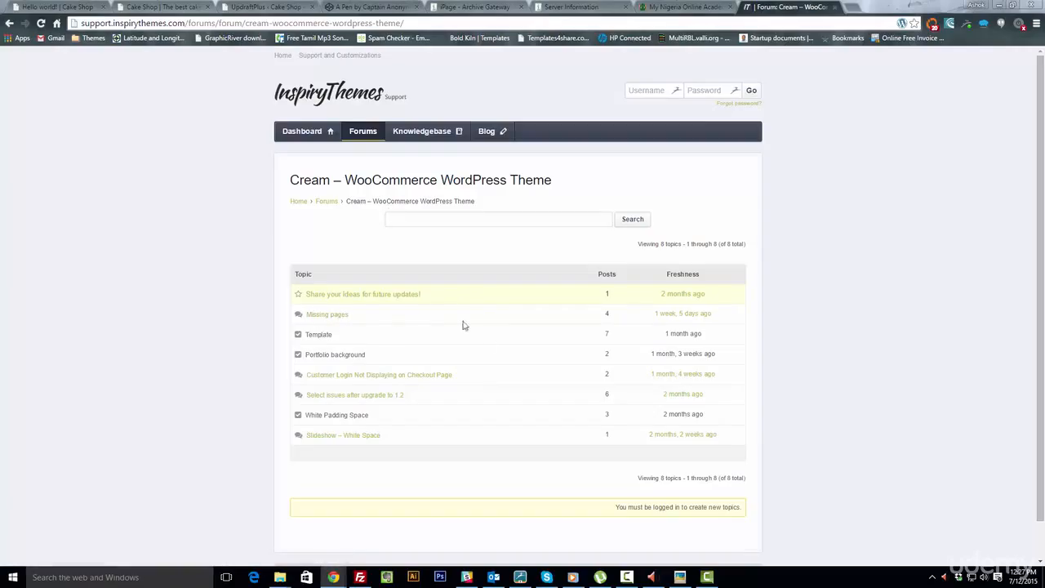
pyautogui.click(334, 319)
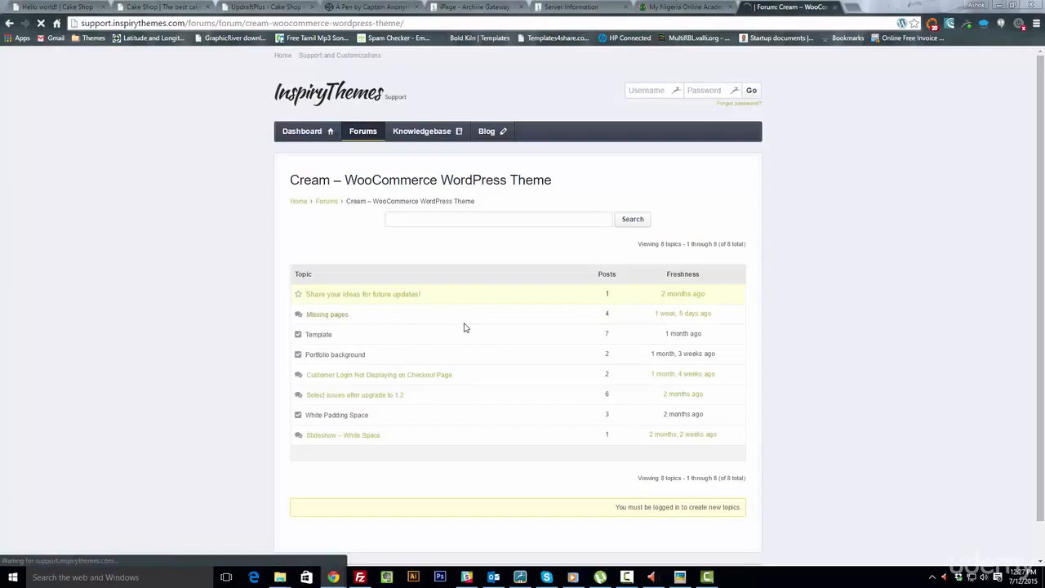
pyautogui.scroll(-1, 525, 371)
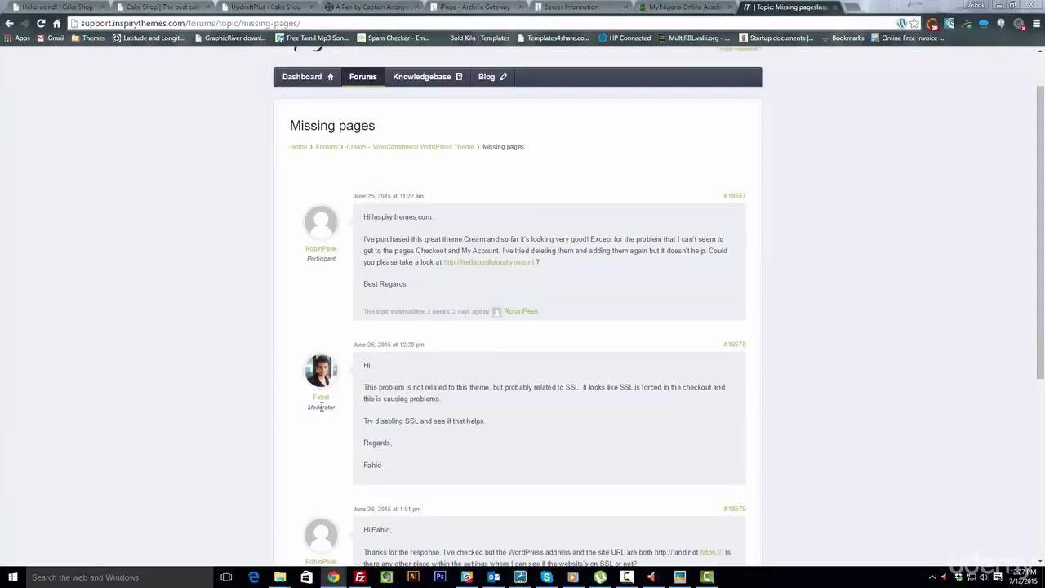
pyautogui.scroll(-2, 403, 401)
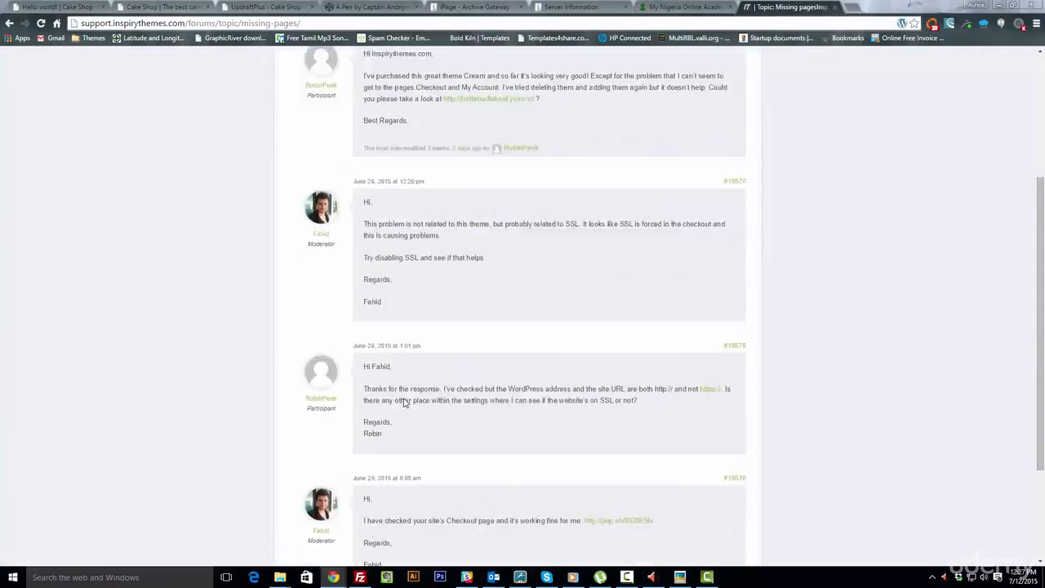
pyautogui.scroll(-3, 404, 401)
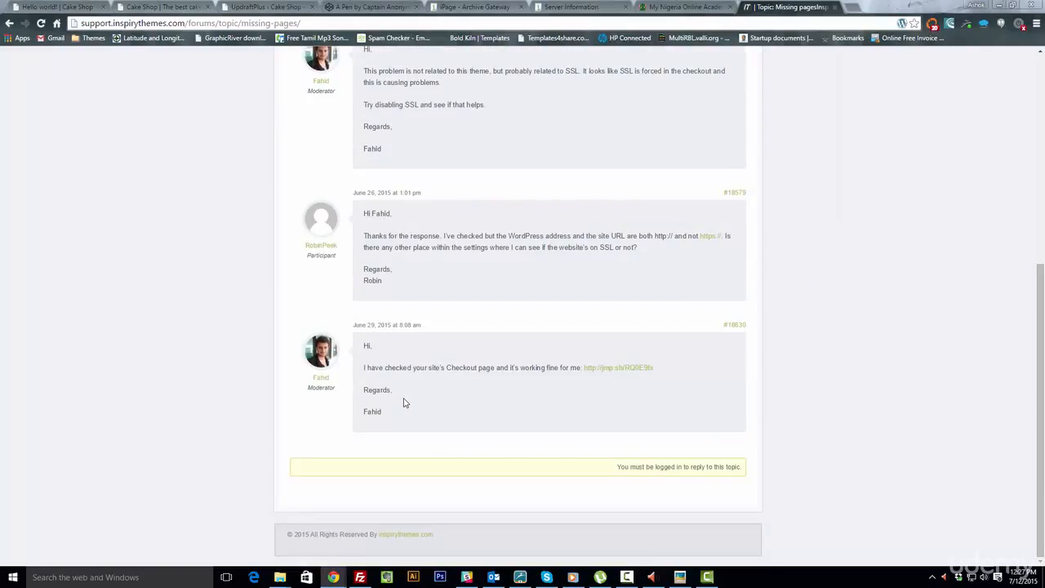
pyautogui.scroll(4, 403, 400)
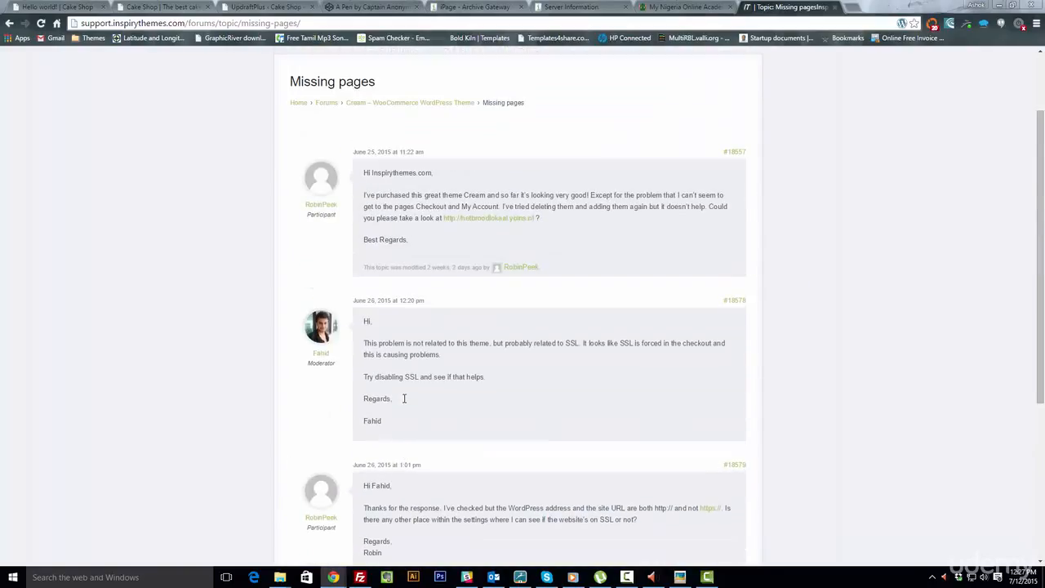